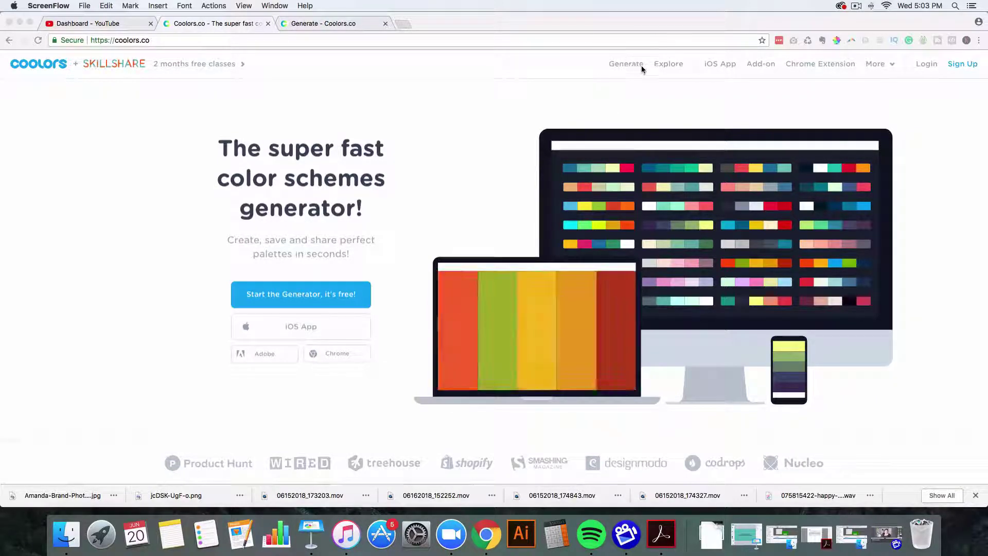
Browse the latest community palettes and open palette '31' (#2E3532 to #94849B) in the generator
{"action": "left_click", "coordinate": [668, 68]}
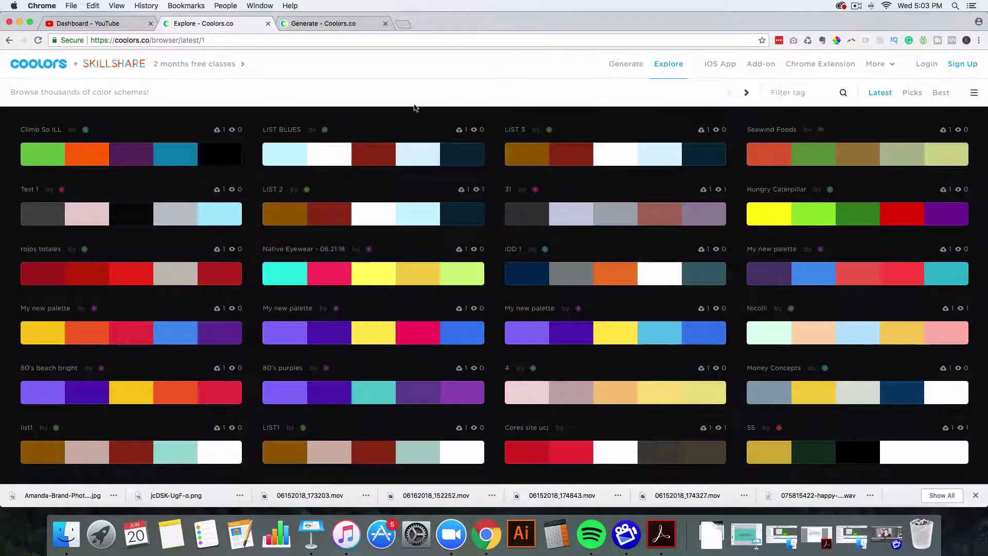
{"action": "mouse_move", "coordinate": [685, 214]}
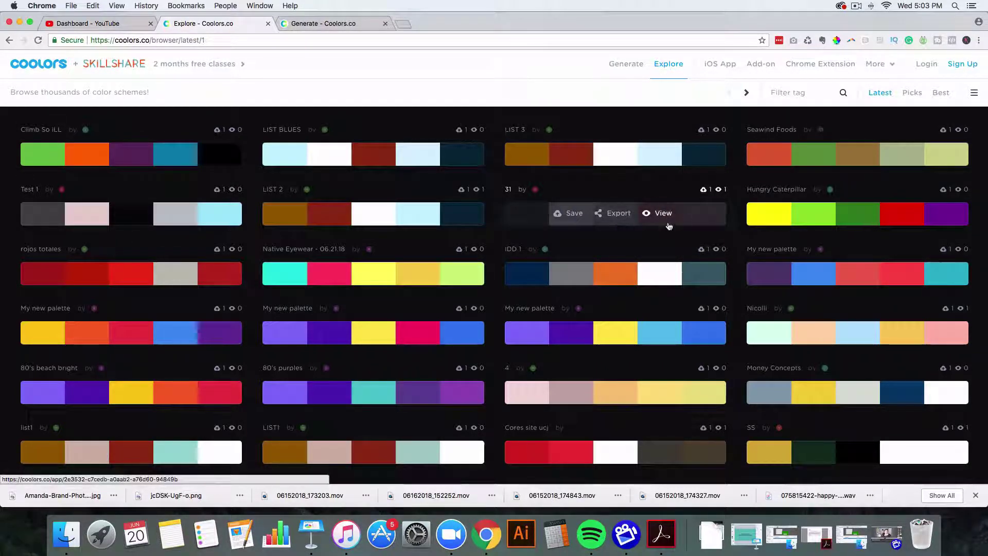
{"action": "mouse_move", "coordinate": [664, 252]}
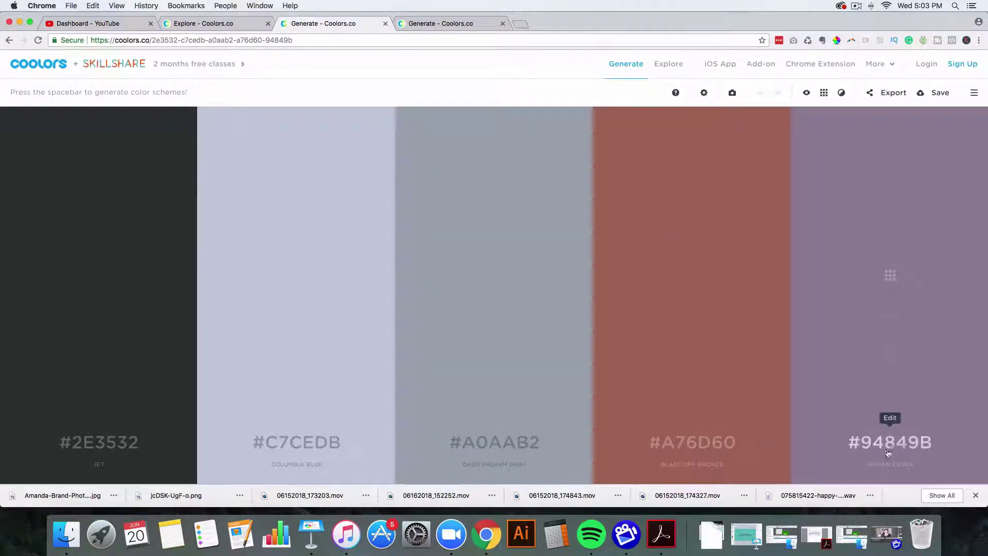
Start editing the #94849B hex code, then return to the Explore - Coolors.co tab
{"action": "left_click", "coordinate": [867, 446]}
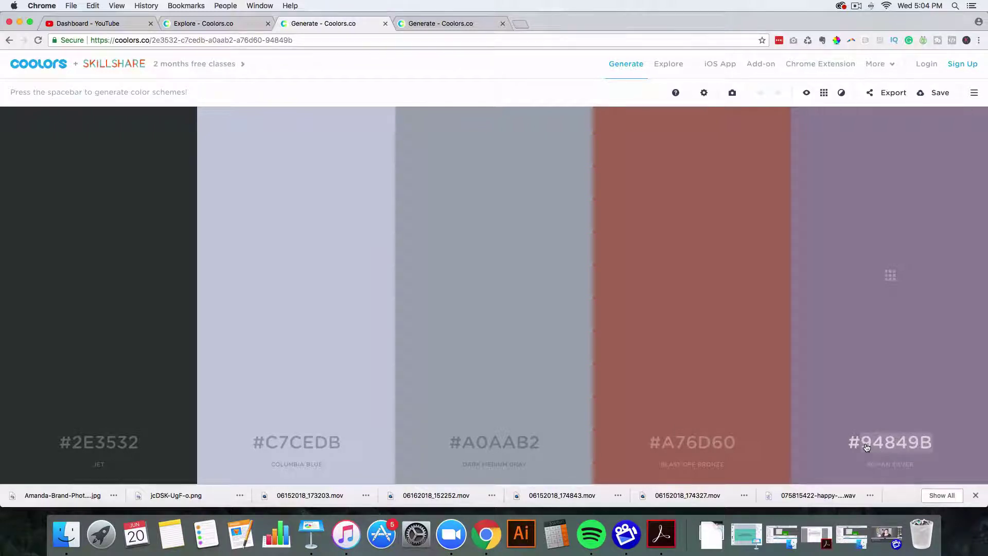
{"action": "left_click", "coordinate": [210, 25]}
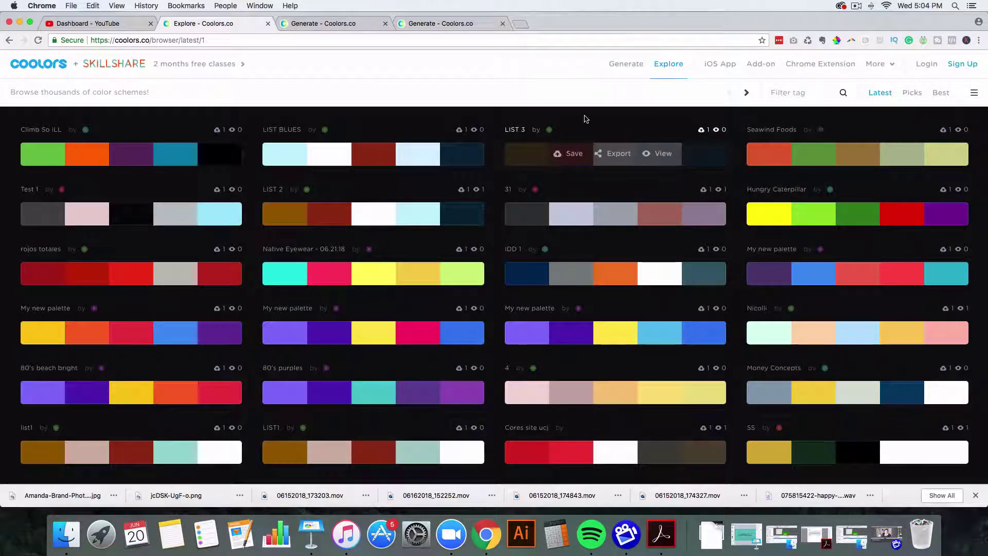
Go to page 2 of the latest palettes and try saving and exporting Mardi Gras
{"action": "left_click", "coordinate": [747, 93]}
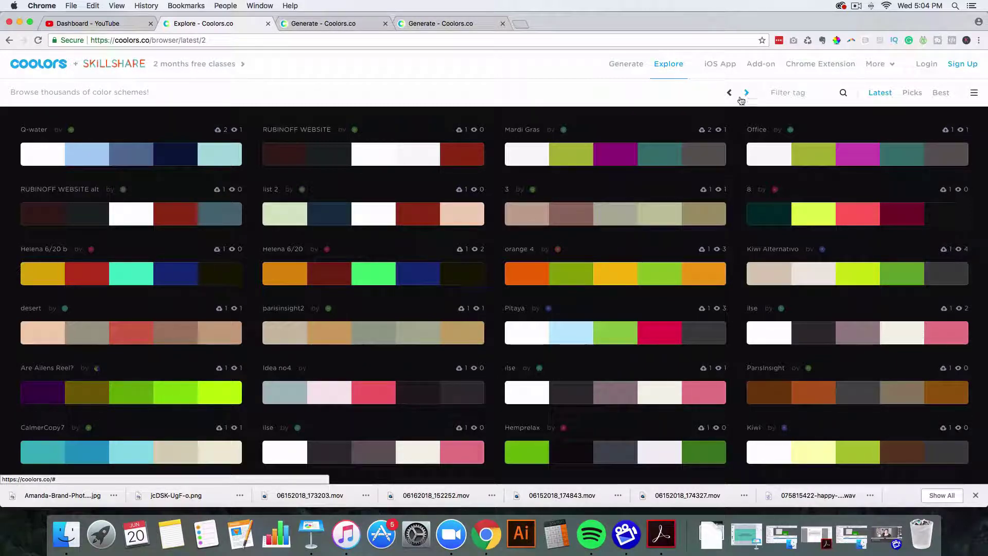
{"action": "mouse_move", "coordinate": [636, 167]}
{"action": "mouse_move", "coordinate": [621, 200]}
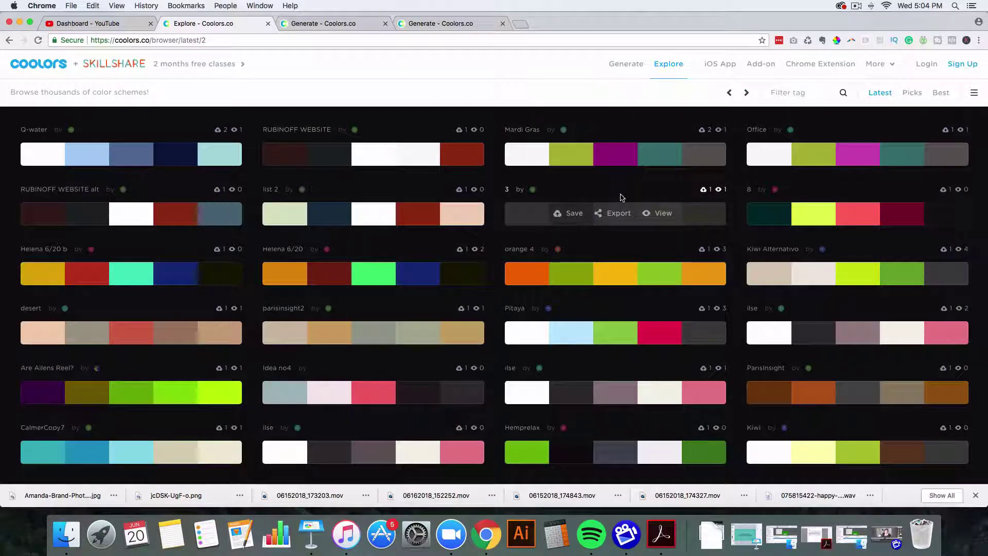
{"action": "mouse_move", "coordinate": [591, 162]}
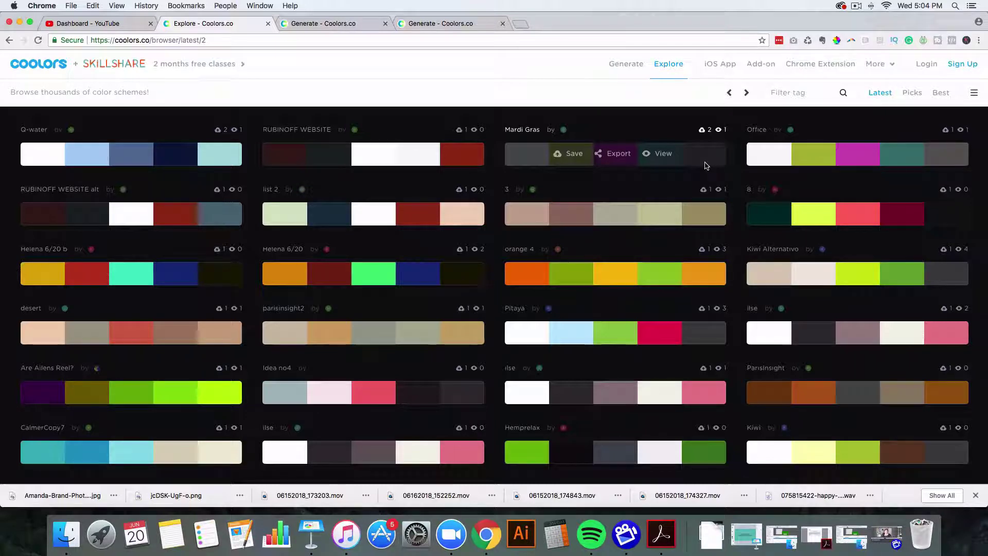
{"action": "mouse_move", "coordinate": [601, 185]}
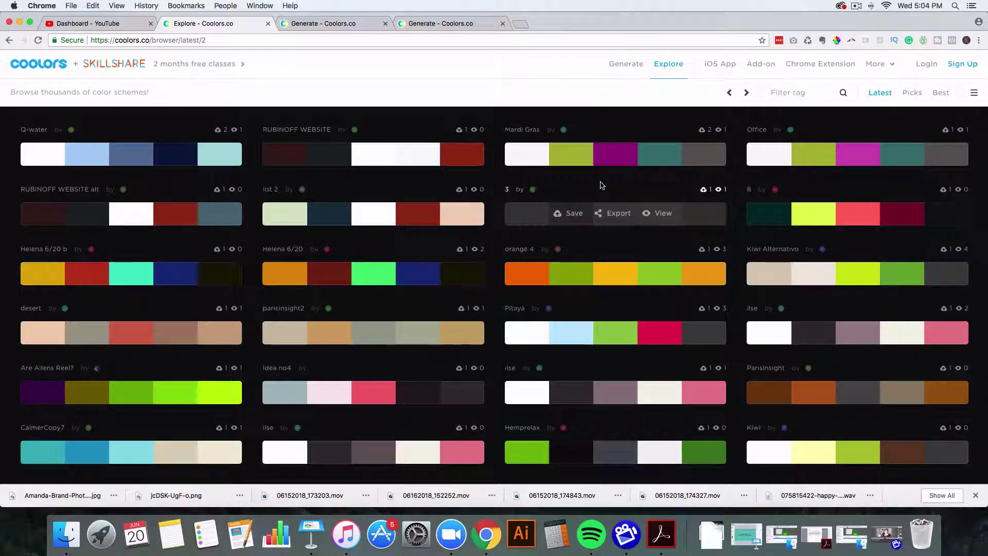
{"action": "left_click", "coordinate": [570, 156]}
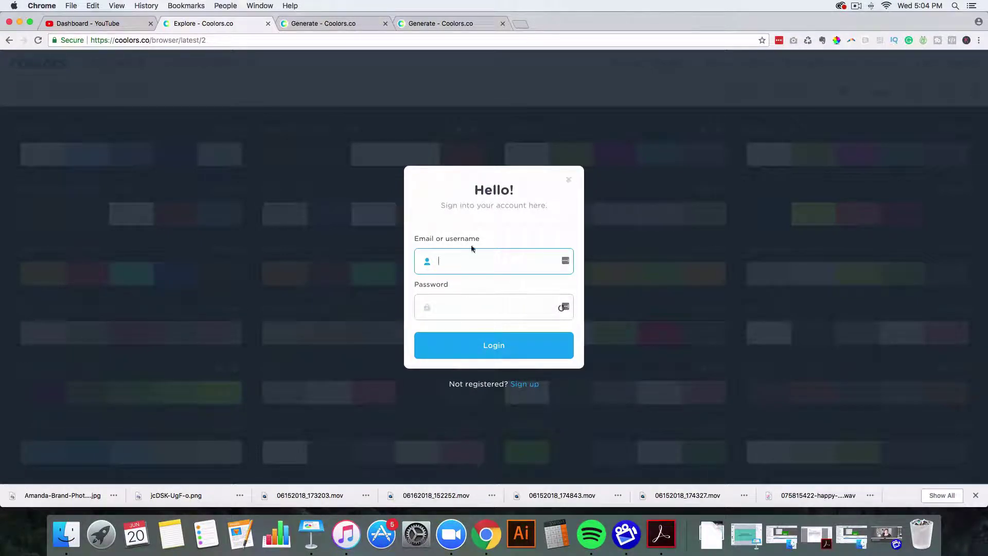
{"action": "left_click", "coordinate": [568, 180]}
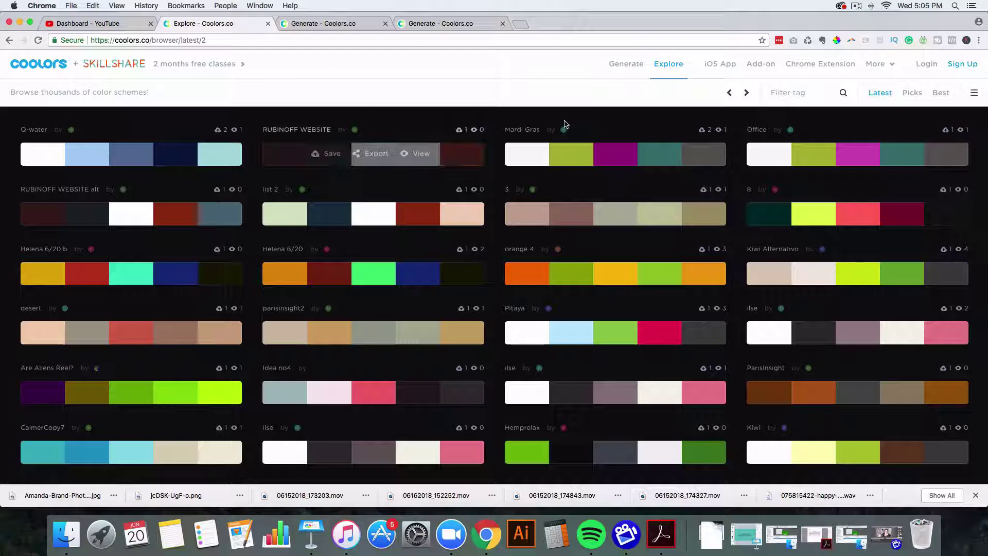
Generate a fresh palette and lock the #89937C and #69385C colours
{"action": "left_click", "coordinate": [620, 66]}
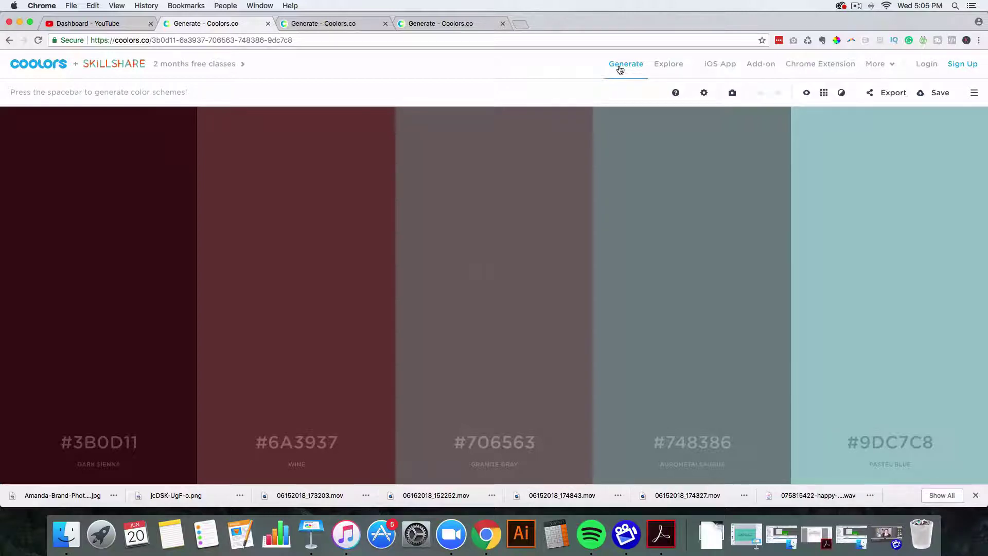
{"action": "left_click", "coordinate": [620, 69]}
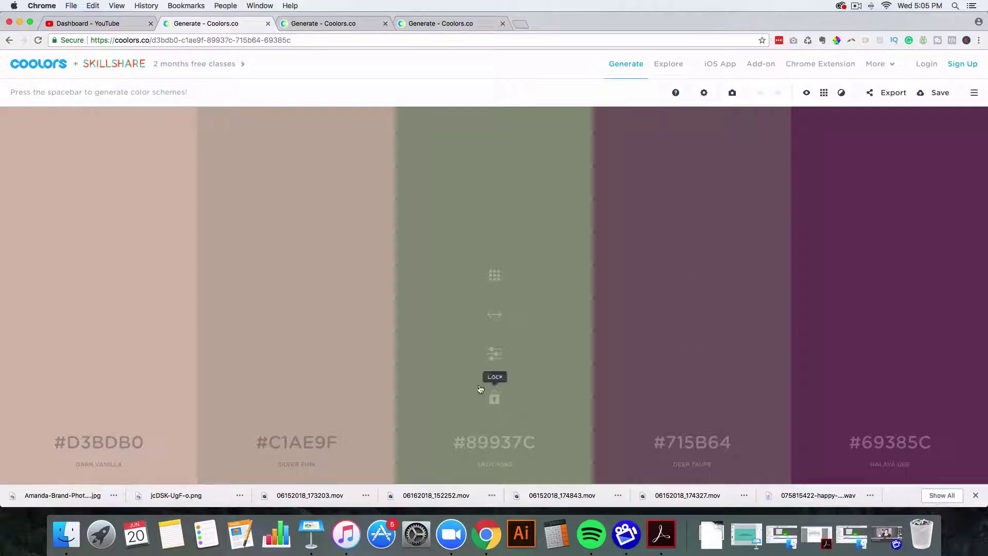
{"action": "left_click", "coordinate": [494, 396]}
{"action": "left_click", "coordinate": [890, 397]}
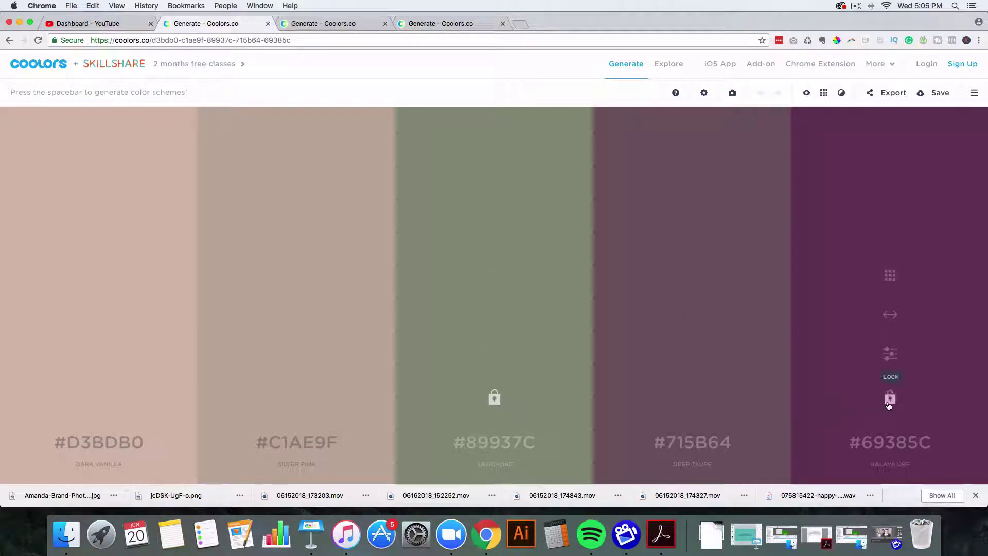
Reshade the fourth colour to #534349, unlock #69385C, and open the image colour picker
{"action": "left_click", "coordinate": [692, 275]}
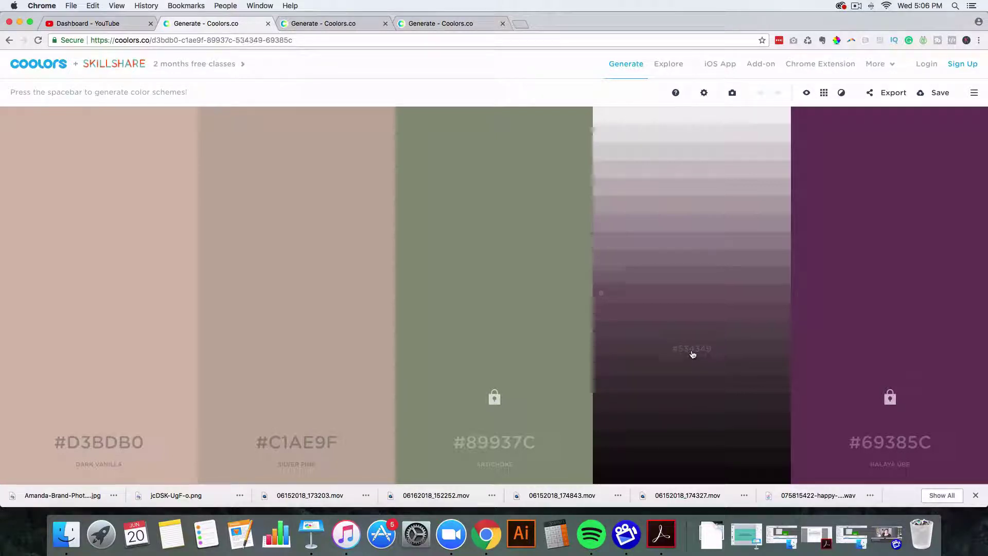
{"action": "left_click", "coordinate": [692, 353]}
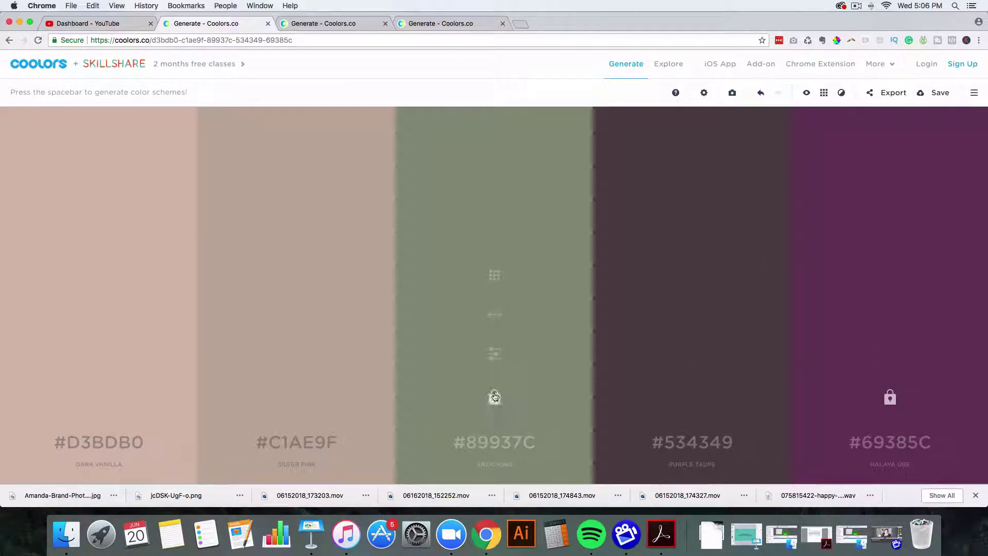
{"action": "left_click", "coordinate": [890, 397]}
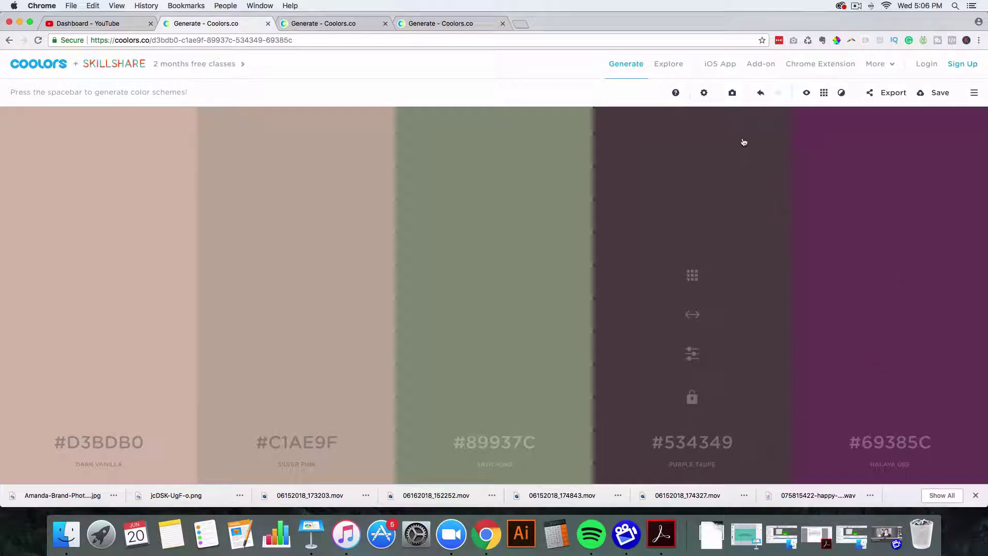
{"action": "left_click", "coordinate": [732, 92]}
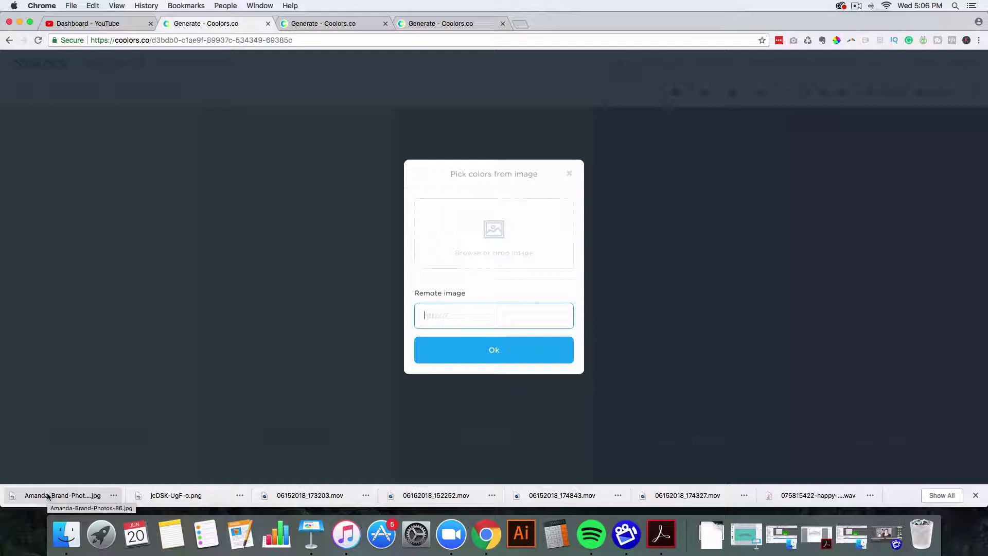
Drop the downloaded fox-plate photo into Pick colors from image, giving a palette starting #DCEEFC
{"action": "left_click_drag", "start_coordinate": [47, 496], "coordinate": [477, 240]}
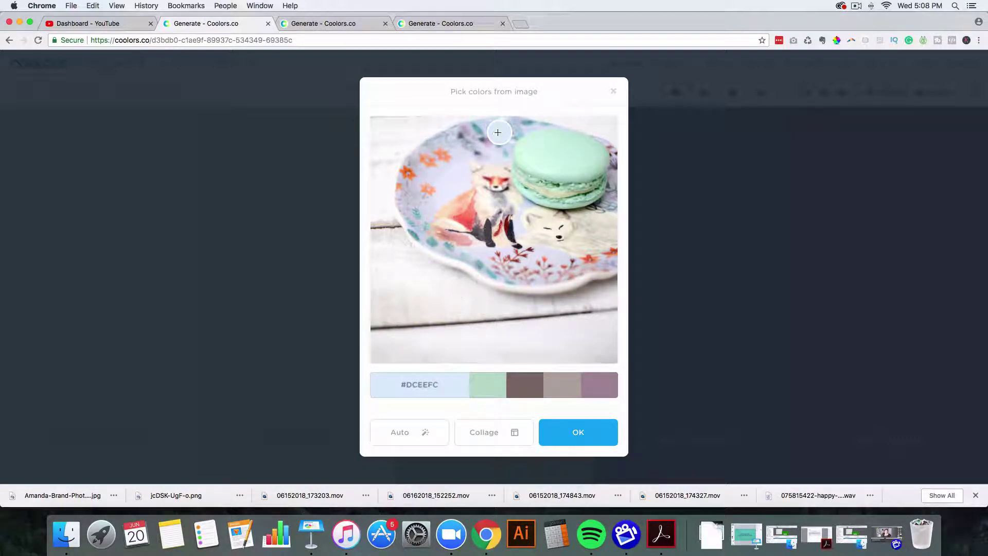
Sample the plate rim and a paler macaron mint, then cycle through several automatic palettes
{"action": "mouse_move", "coordinate": [497, 133]}
{"action": "left_mouse_down"}
{"action": "mouse_move", "coordinate": [493, 150]}
{"action": "mouse_move", "coordinate": [483, 140]}
{"action": "left_mouse_up"}
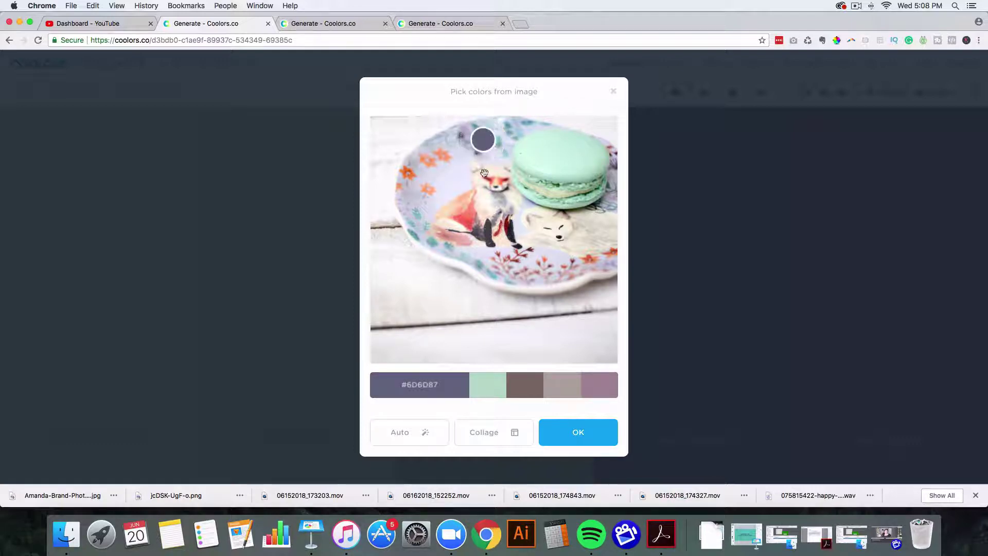
{"action": "left_click", "coordinate": [491, 382]}
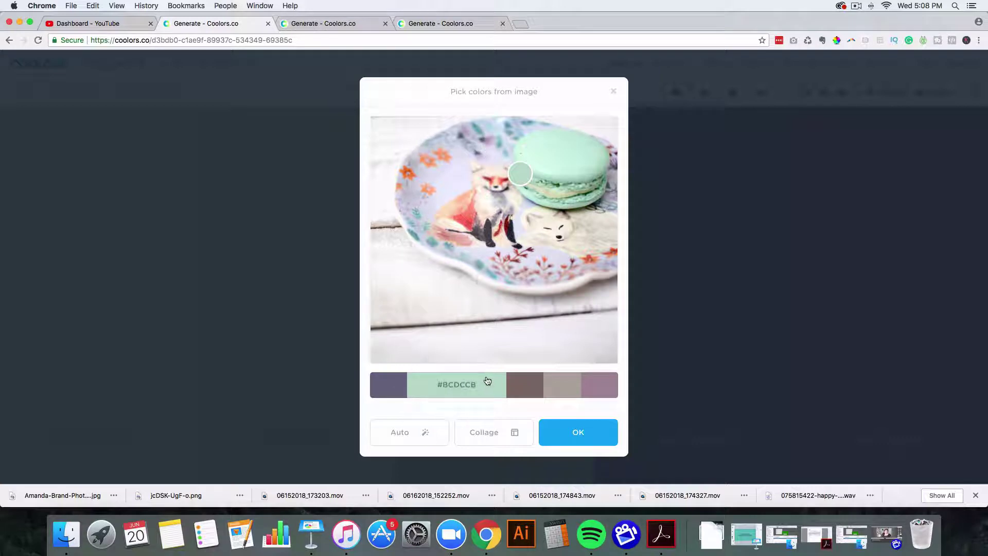
{"action": "left_click_drag", "start_coordinate": [520, 174], "coordinate": [546, 162]}
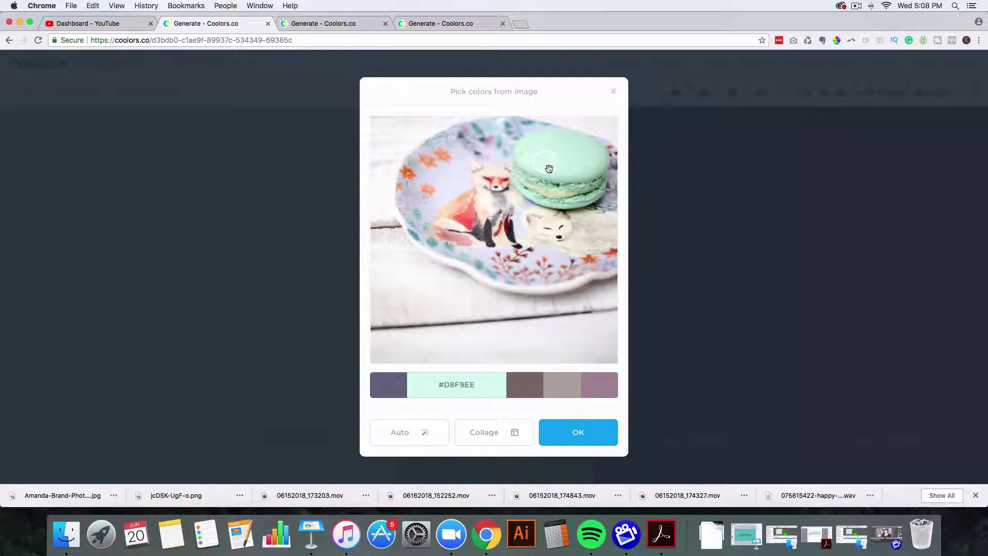
{"action": "left_click", "coordinate": [411, 433]}
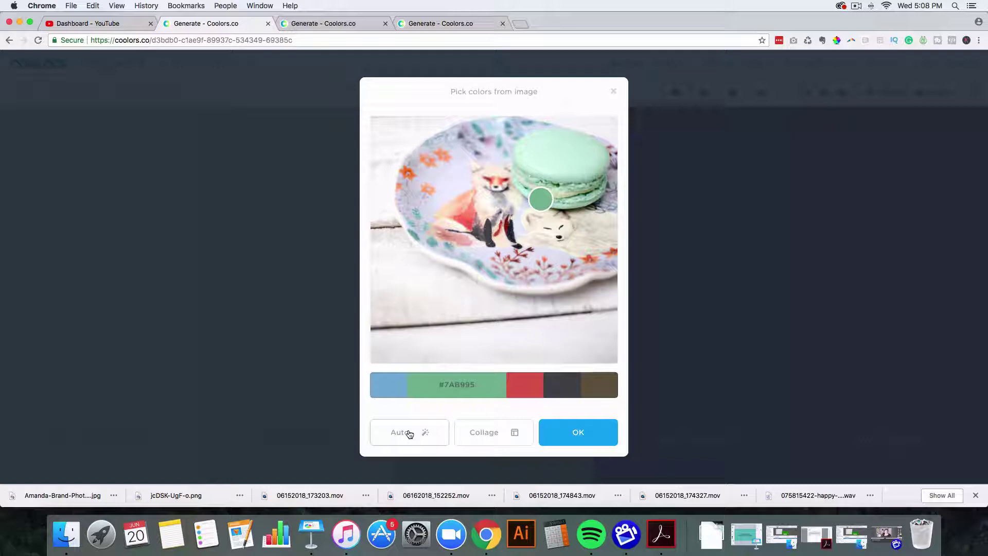
{"action": "left_click", "coordinate": [409, 434]}
{"action": "left_click", "coordinate": [410, 434]}
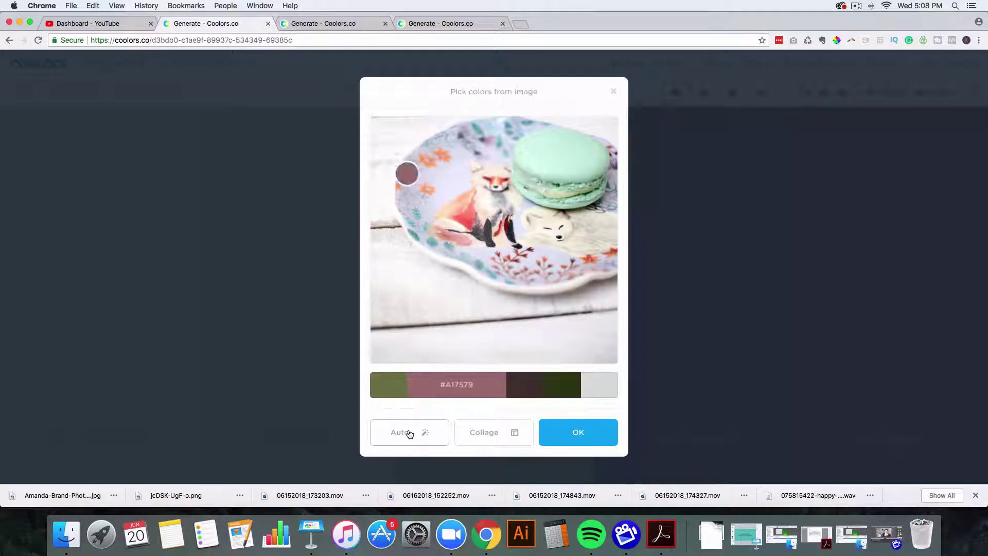
{"action": "left_click", "coordinate": [410, 434]}
{"action": "left_click", "coordinate": [409, 434]}
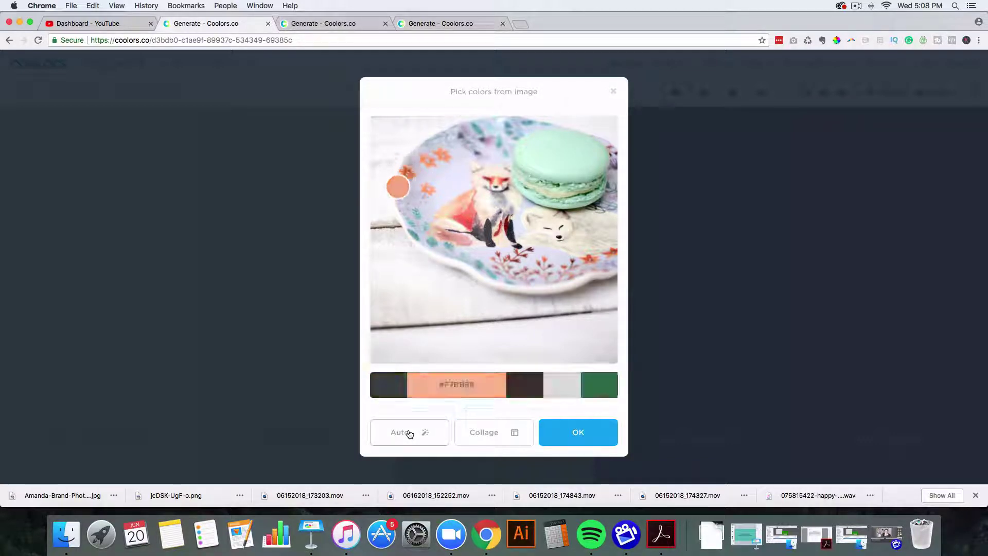
{"action": "left_click", "coordinate": [410, 434]}
{"action": "left_click", "coordinate": [410, 434]}
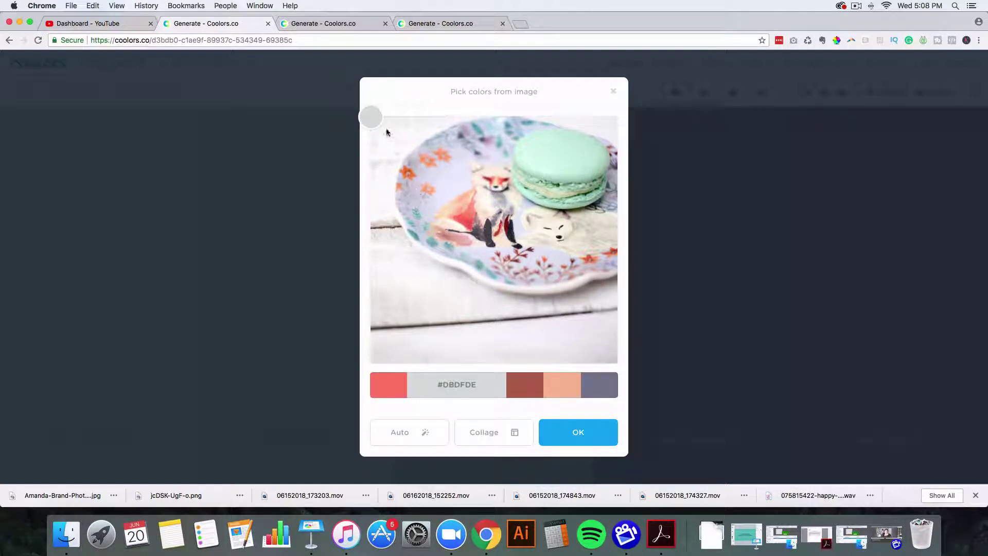
Resample swatches from the photo: slate blue, the fox's dark red, ear peach, and a pale tone
{"action": "left_click_drag", "start_coordinate": [374, 119], "coordinate": [460, 136]}
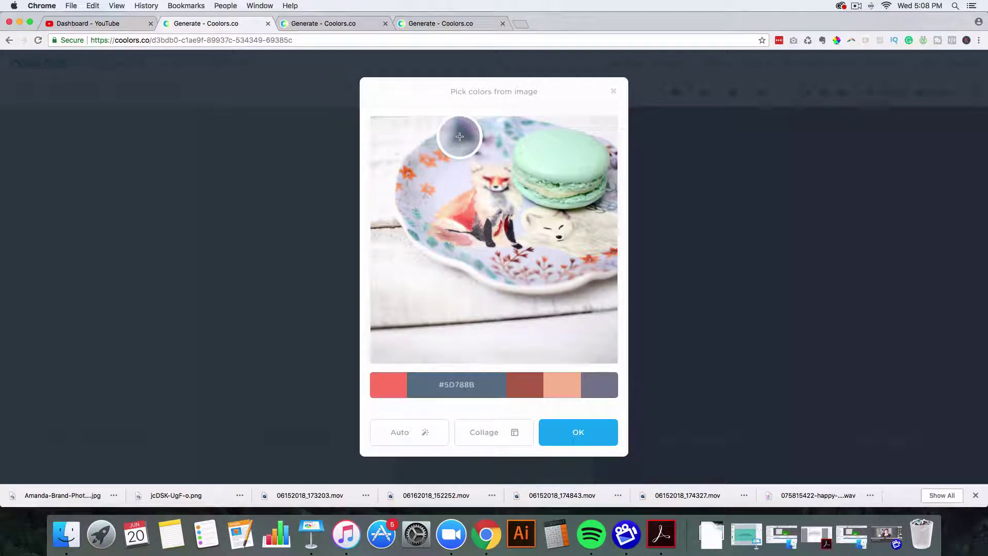
{"action": "left_click", "coordinate": [521, 383]}
{"action": "left_click_drag", "start_coordinate": [511, 256], "coordinate": [501, 221]}
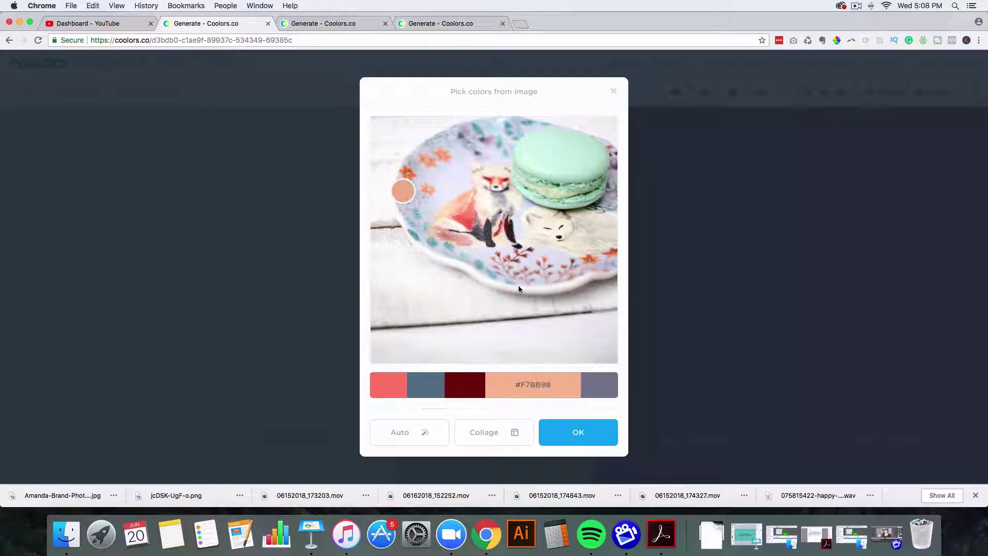
{"action": "left_click_drag", "start_coordinate": [403, 191], "coordinate": [559, 160]}
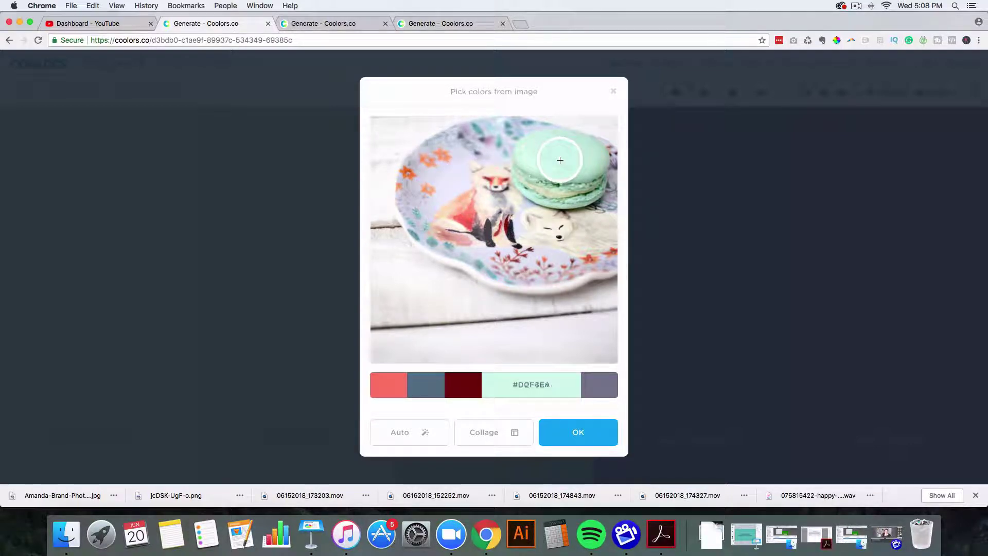
{"action": "left_click", "coordinate": [611, 383]}
{"action": "left_click_drag", "start_coordinate": [488, 220], "coordinate": [499, 202]}
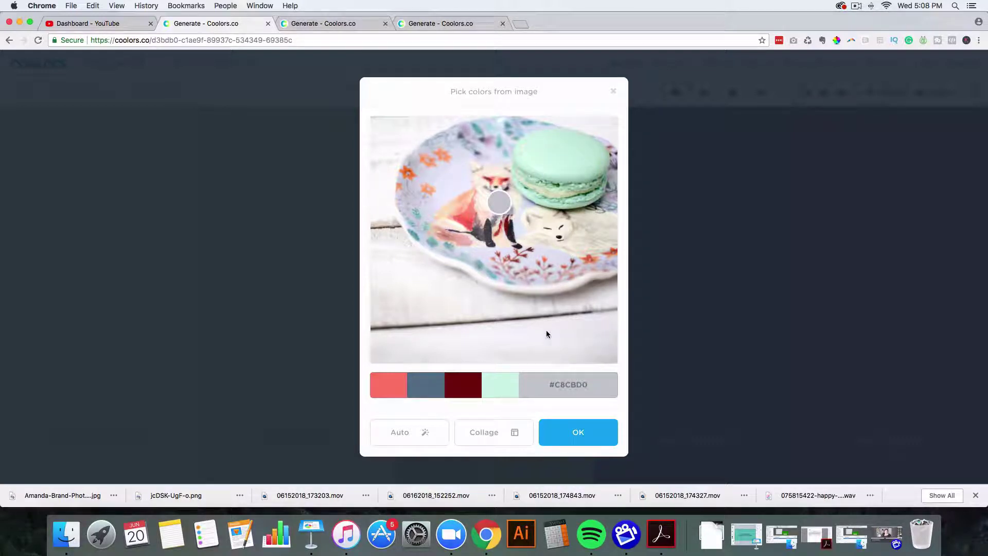
Resample the first swatch as light peach and swap dark red for the rim's blue-grey
{"action": "left_click", "coordinate": [433, 384]}
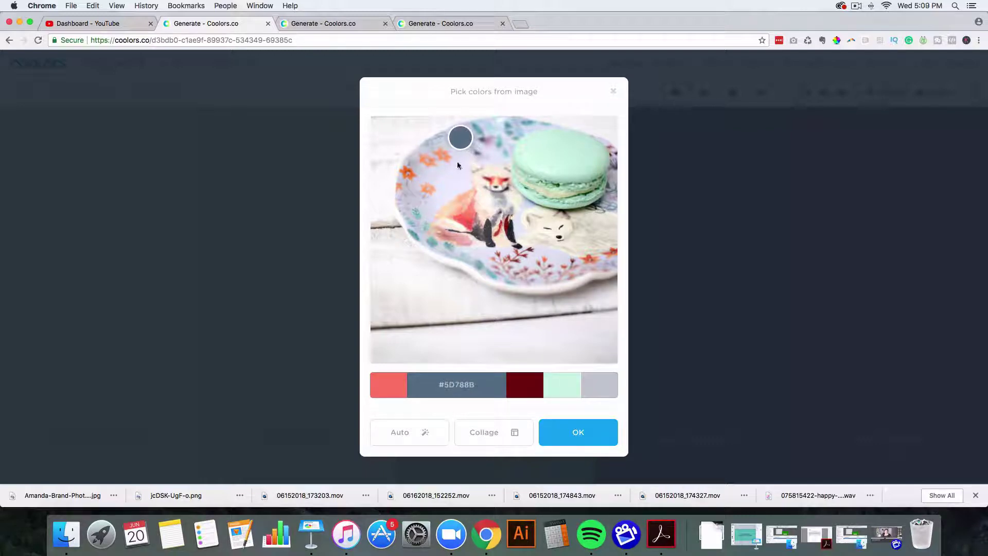
{"action": "left_click", "coordinate": [389, 385]}
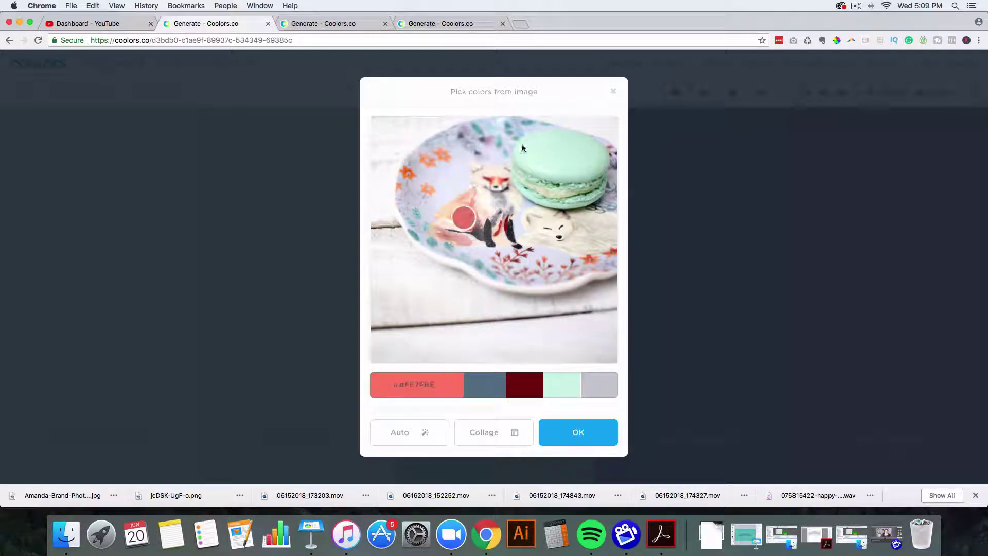
{"action": "left_click_drag", "start_coordinate": [465, 220], "coordinate": [481, 208]}
{"action": "left_click", "coordinate": [527, 382]}
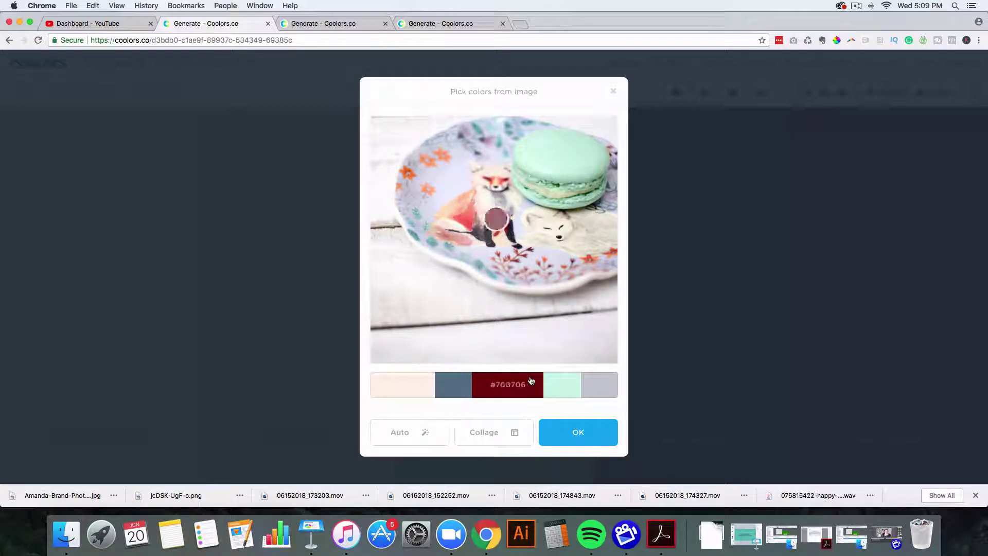
{"action": "left_click_drag", "start_coordinate": [508, 225], "coordinate": [479, 265]}
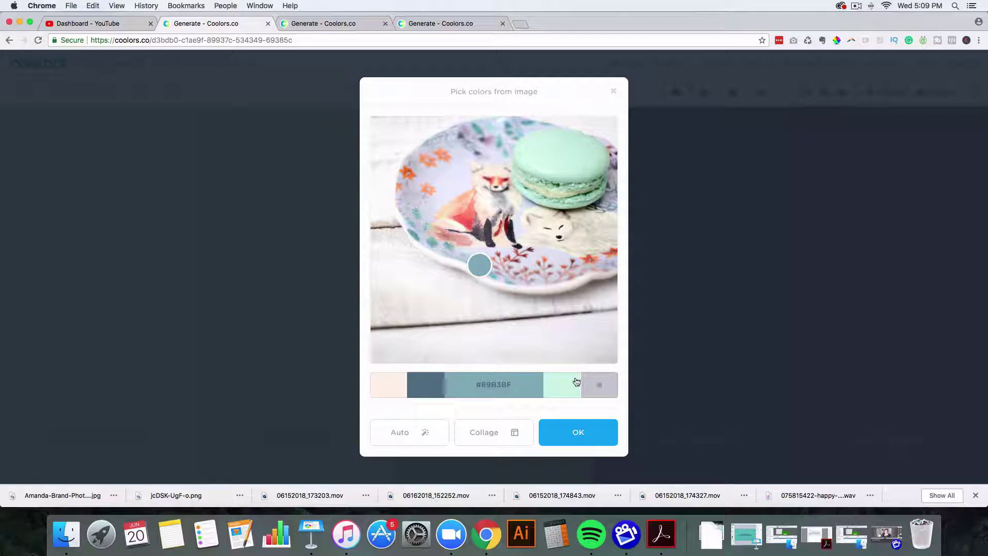
Add a fifth pale lavender-white swatch and accept the palette #FFF2E9, #5D788B, #89B3BF, #D0F4E8, #EEF0FF
{"action": "left_click", "coordinate": [600, 384]}
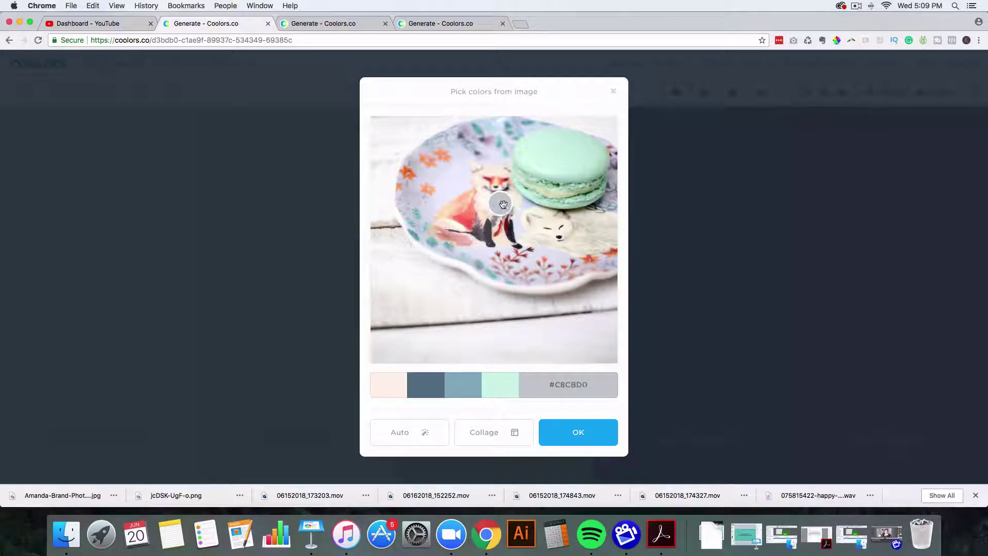
{"action": "left_click_drag", "start_coordinate": [500, 203], "coordinate": [453, 178]}
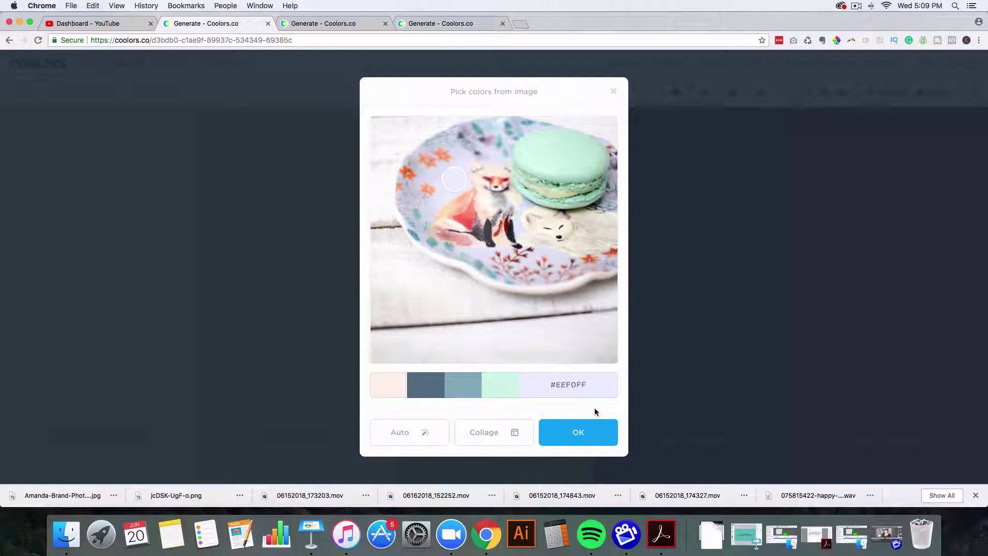
{"action": "left_click", "coordinate": [581, 433]}
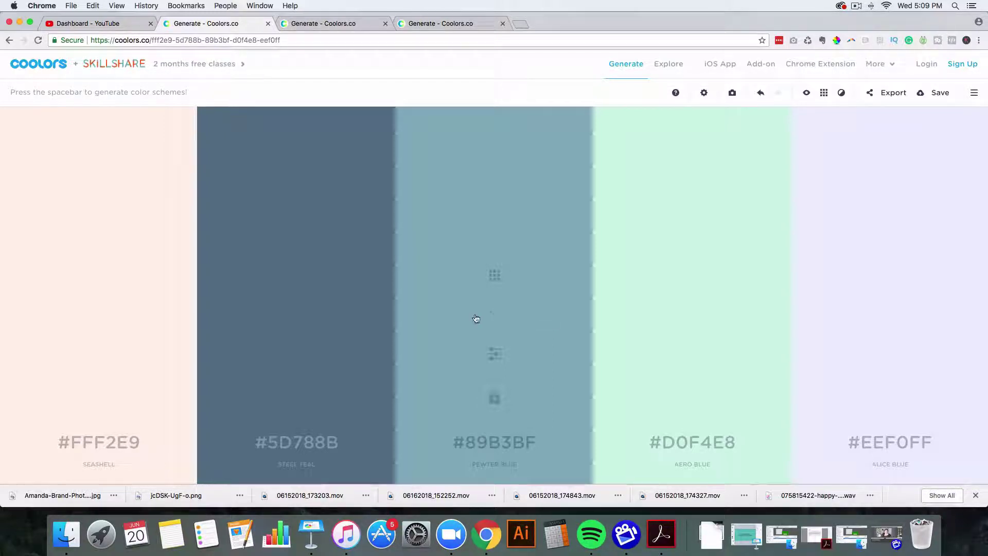
Move #89B3BF to the front, #D0F4E8 to the end, and steel teal #5D788B to fourth
{"action": "left_click_drag", "start_coordinate": [495, 314], "coordinate": [93, 309]}
{"action": "left_click_drag", "start_coordinate": [746, 312], "coordinate": [897, 309]}
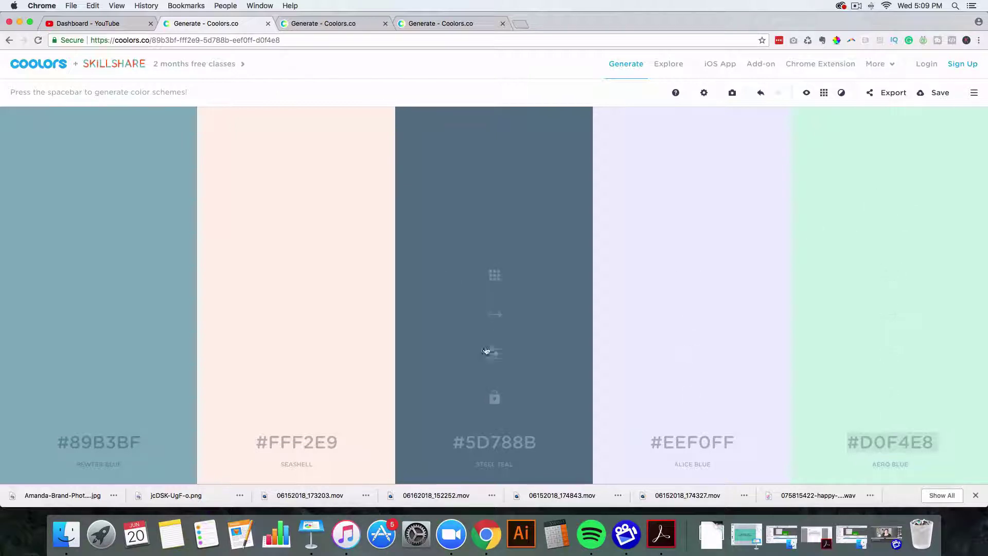
{"action": "left_click_drag", "start_coordinate": [511, 314], "coordinate": [691, 312]}
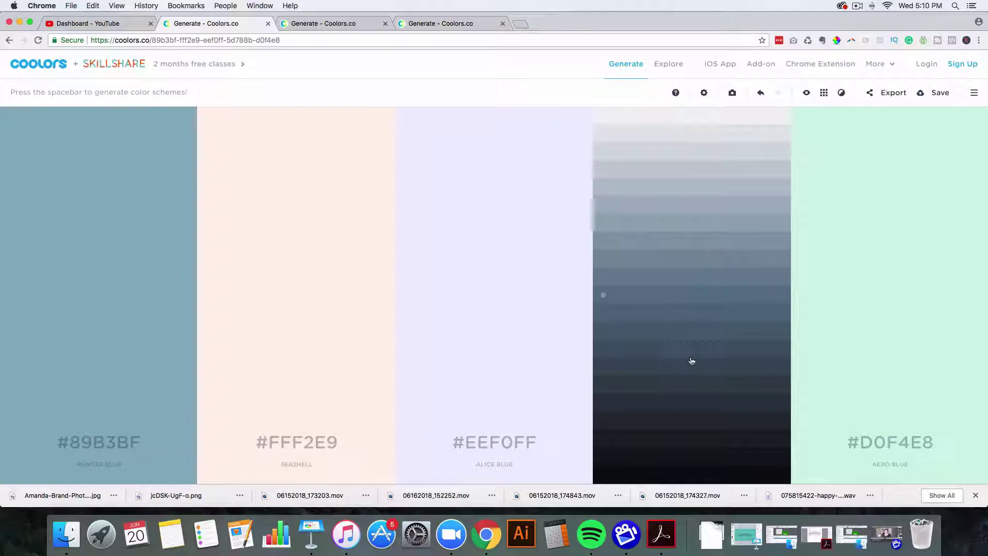
Darken the fourth colour through #33424C to the #222C33 shade
{"action": "left_click", "coordinate": [693, 387]}
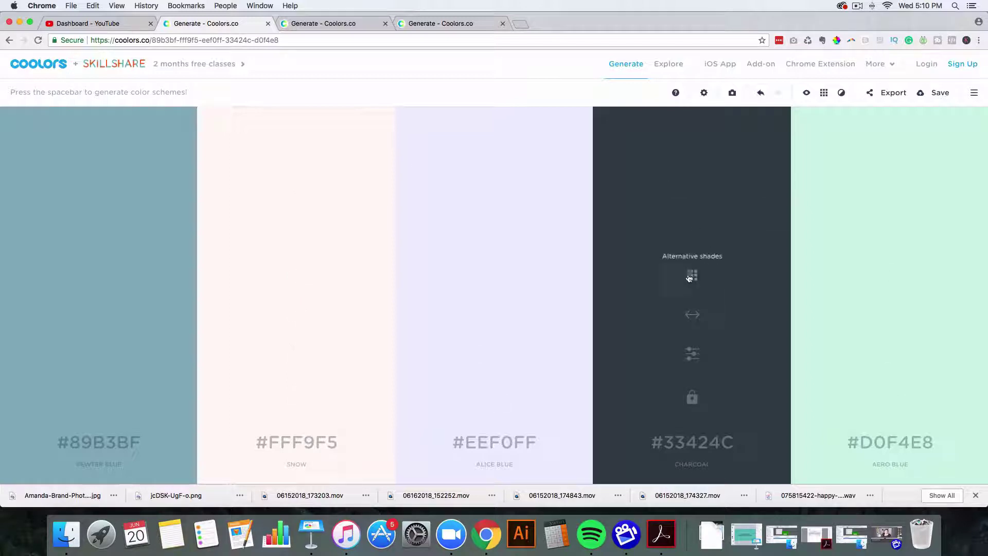
{"action": "left_click", "coordinate": [692, 275]}
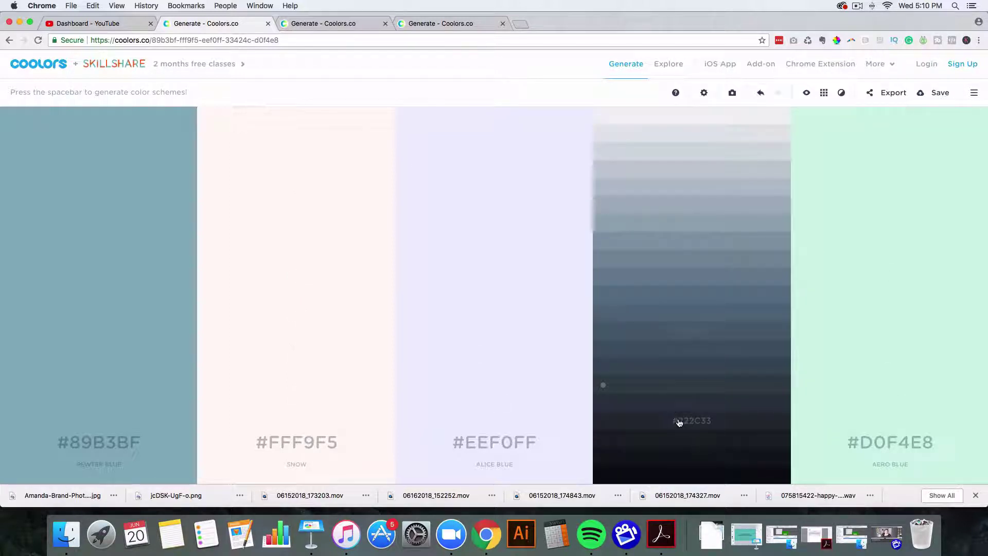
{"action": "left_click", "coordinate": [688, 425]}
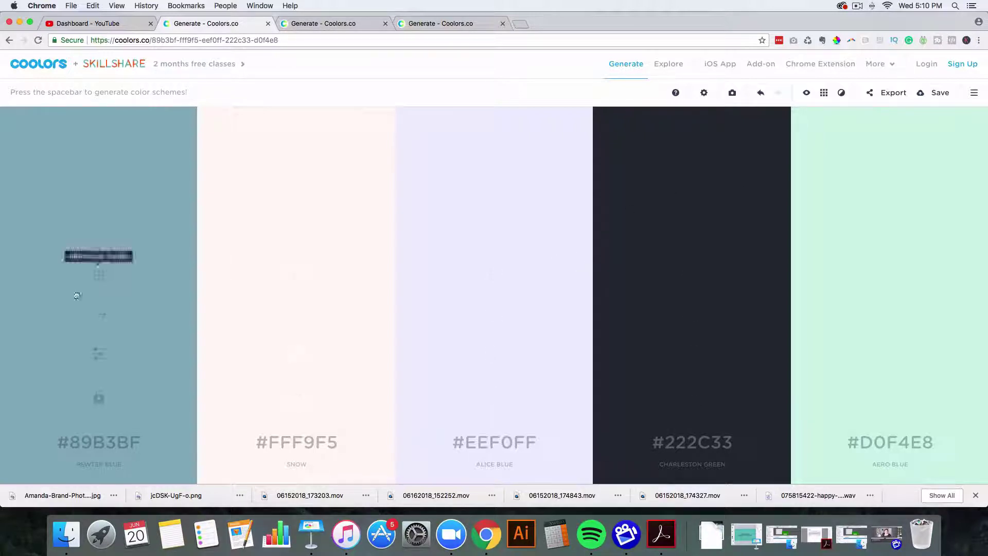
Change the first colour to the #71939D shade and lock #222C33
{"action": "left_click", "coordinate": [102, 277]}
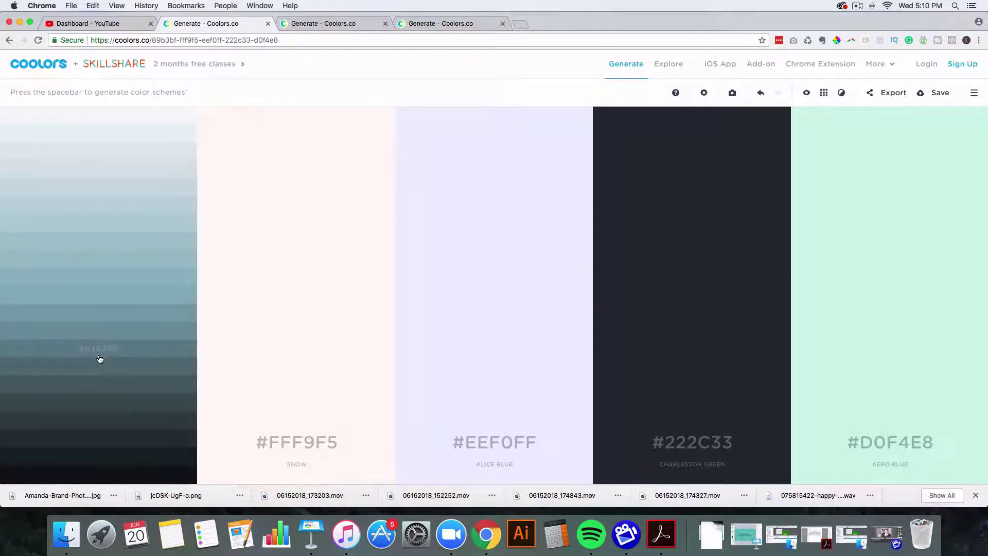
{"action": "left_click", "coordinate": [95, 335]}
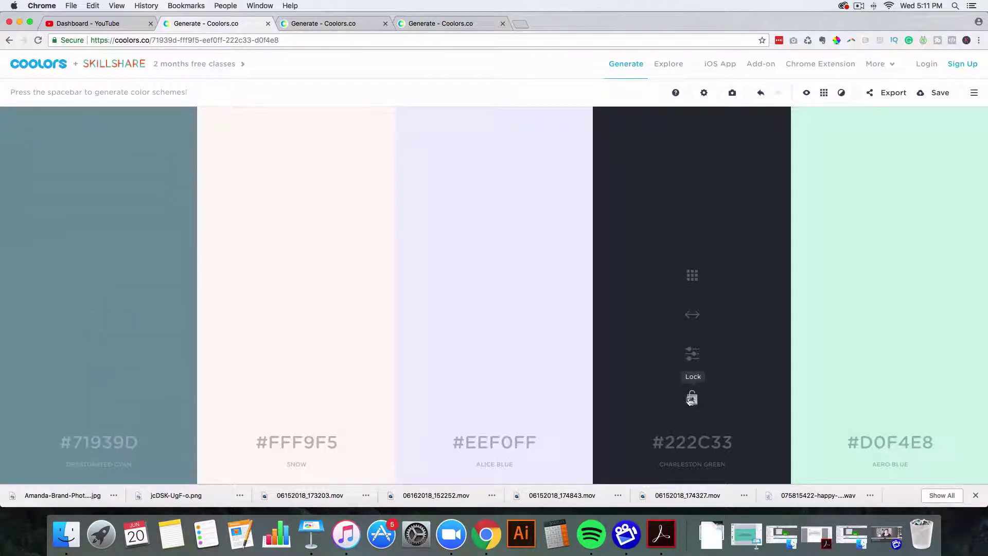
{"action": "left_click", "coordinate": [691, 400]}
{"action": "left_click", "coordinate": [806, 95]}
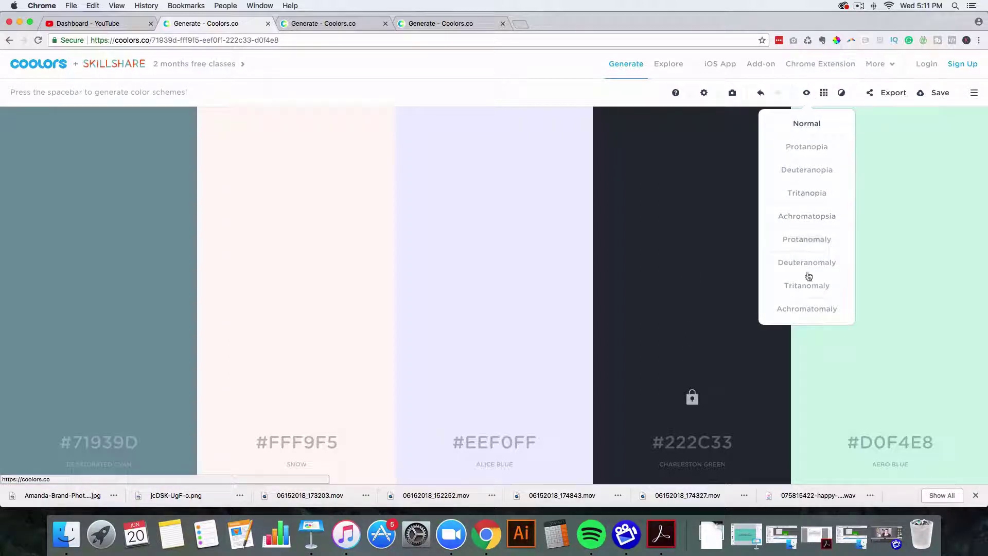
{"action": "left_click", "coordinate": [804, 146]}
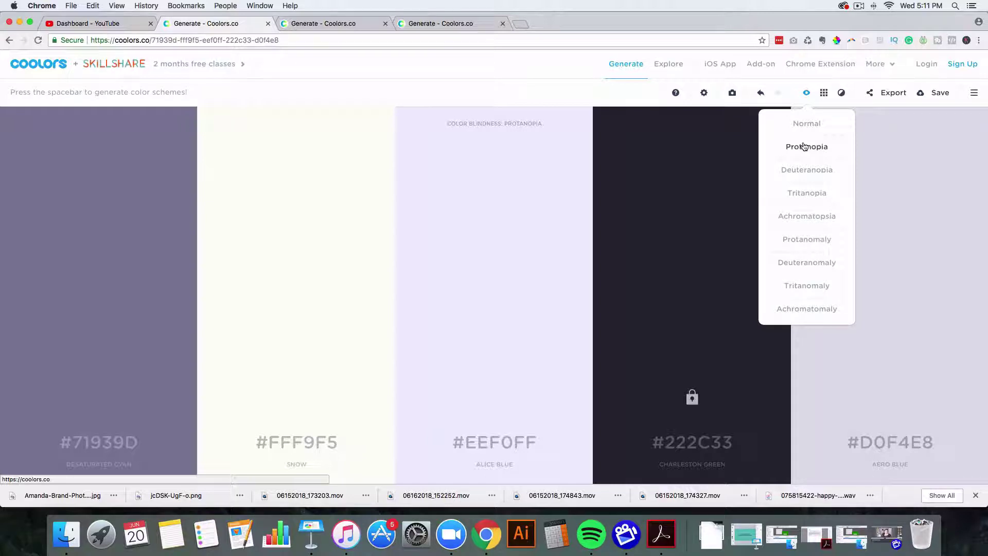
{"action": "left_click", "coordinate": [808, 196]}
{"action": "left_click", "coordinate": [808, 217]}
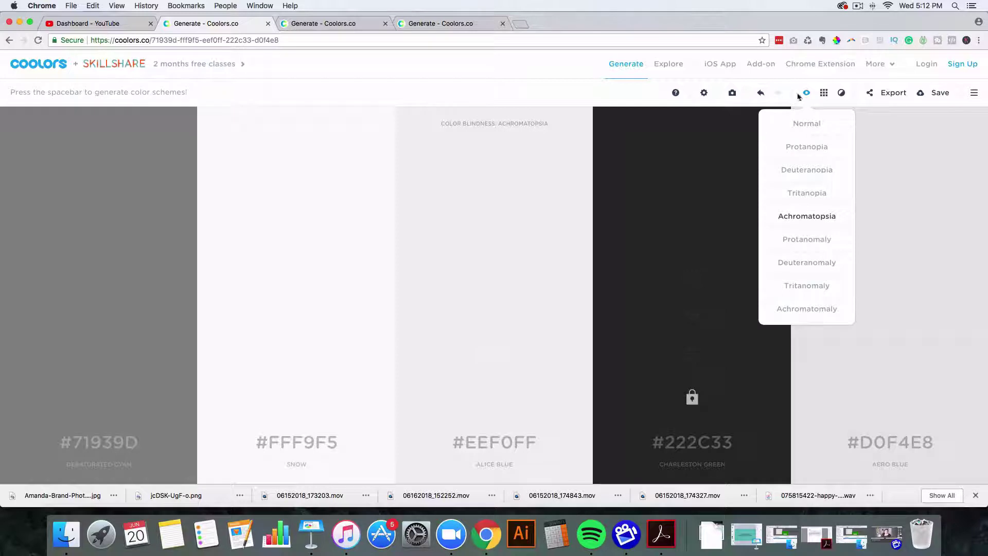
{"action": "left_click", "coordinate": [809, 126]}
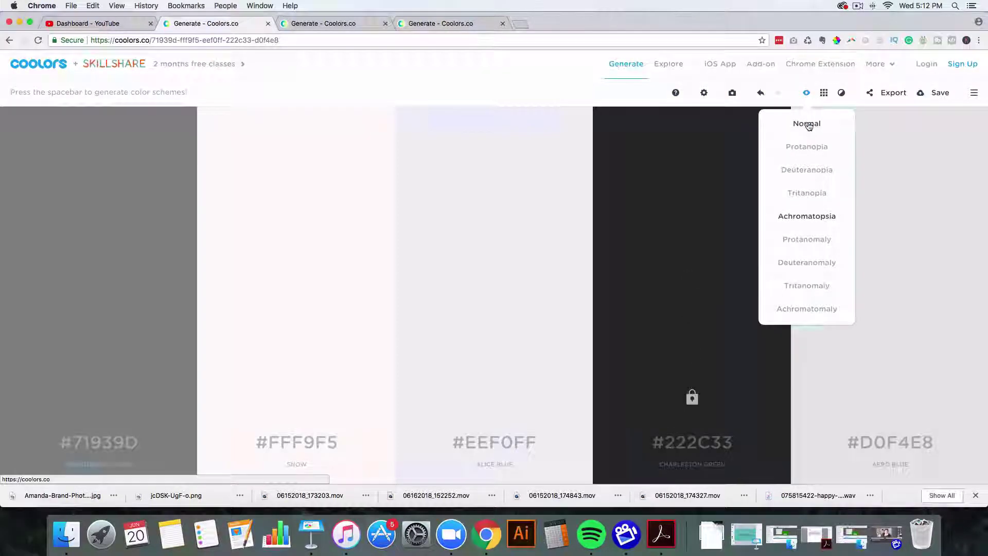
{"action": "left_click", "coordinate": [809, 126]}
{"action": "left_click", "coordinate": [805, 94]}
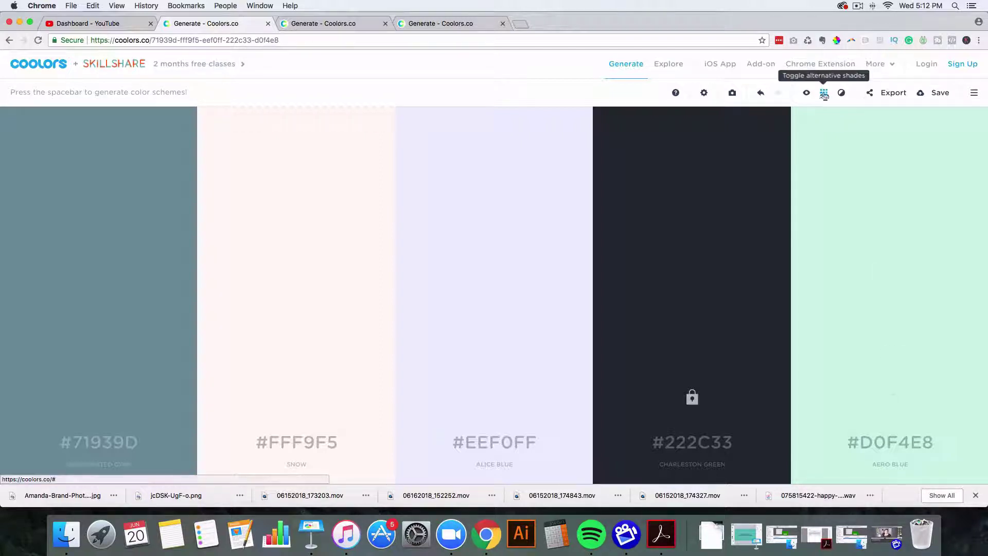
Turn alternative shades on for every colour, then toggle back to the plain five swatches
{"action": "left_click", "coordinate": [824, 93]}
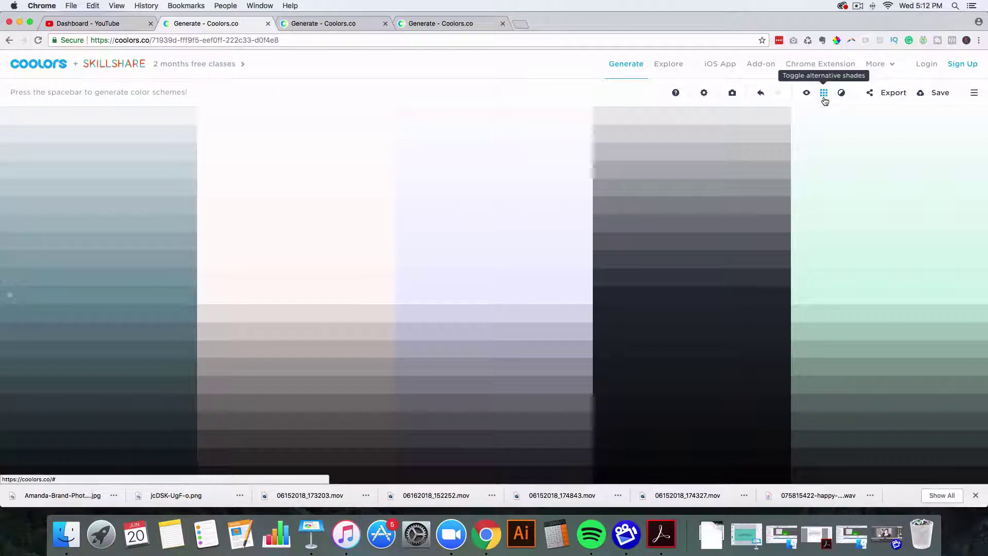
{"action": "left_click", "coordinate": [824, 94]}
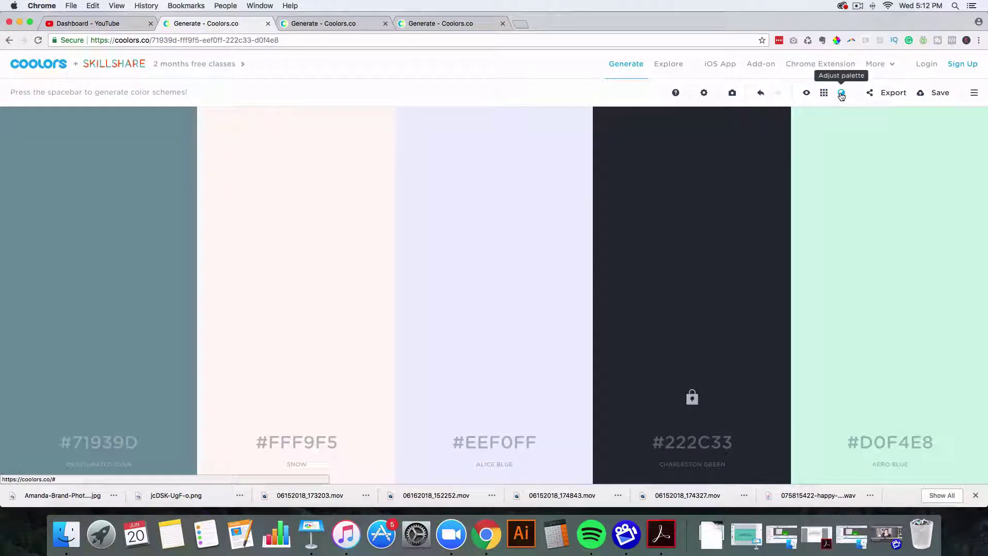
Shift hue, adjust saturation, and raise brightness to reach #79AAAA through #D8FFE8, then open Export
{"action": "left_click", "coordinate": [842, 94]}
{"action": "left_click", "coordinate": [792, 125]}
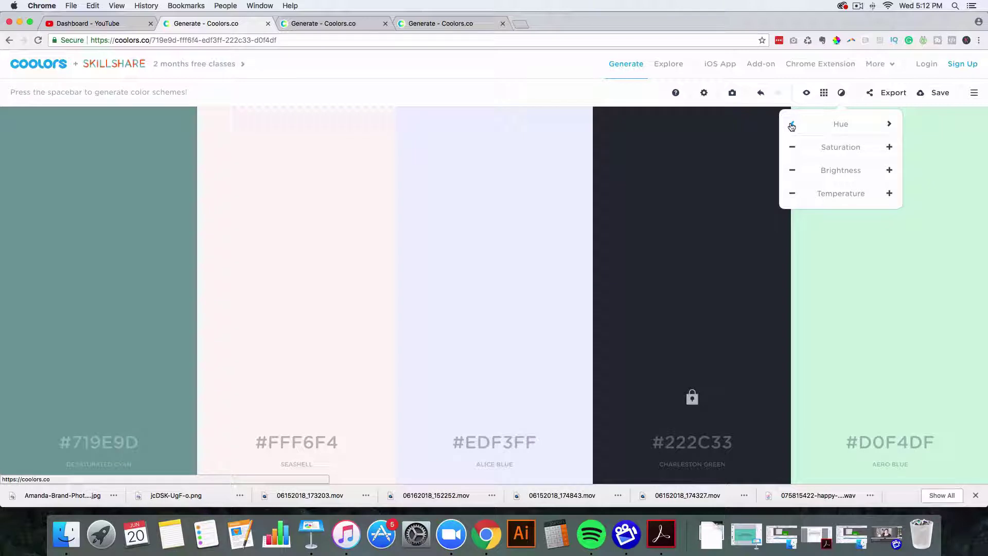
{"action": "left_click", "coordinate": [892, 127]}
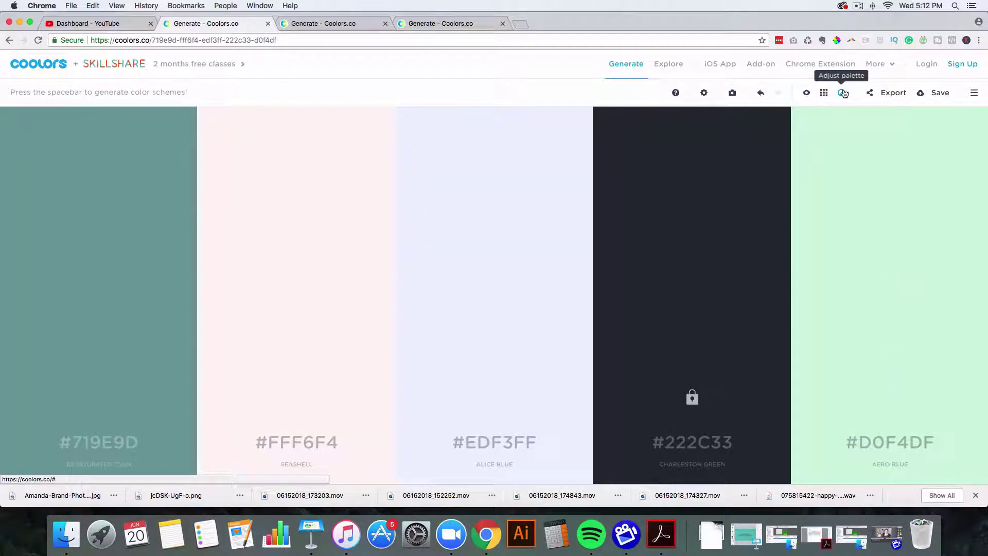
{"action": "left_click", "coordinate": [841, 93]}
{"action": "left_click", "coordinate": [890, 147]}
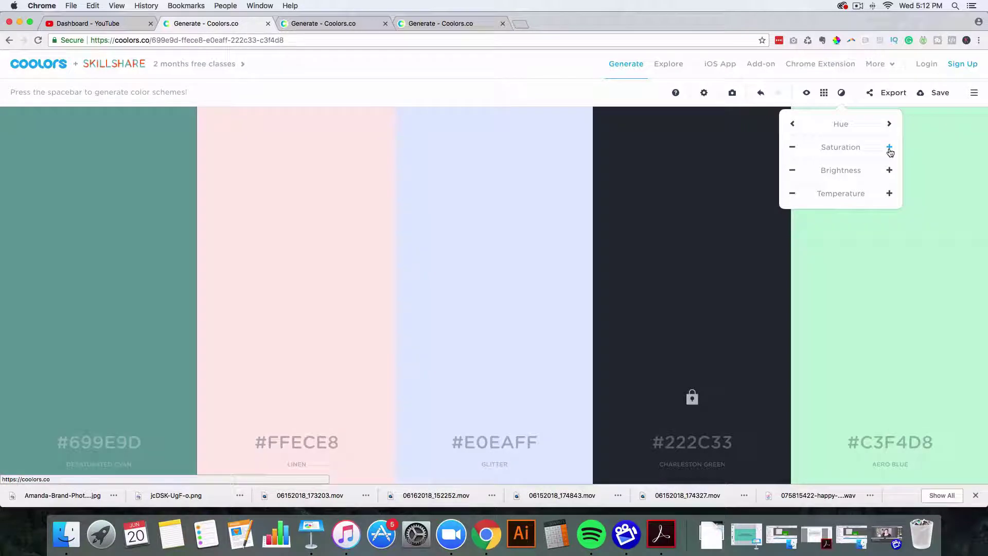
{"action": "left_click", "coordinate": [792, 147]}
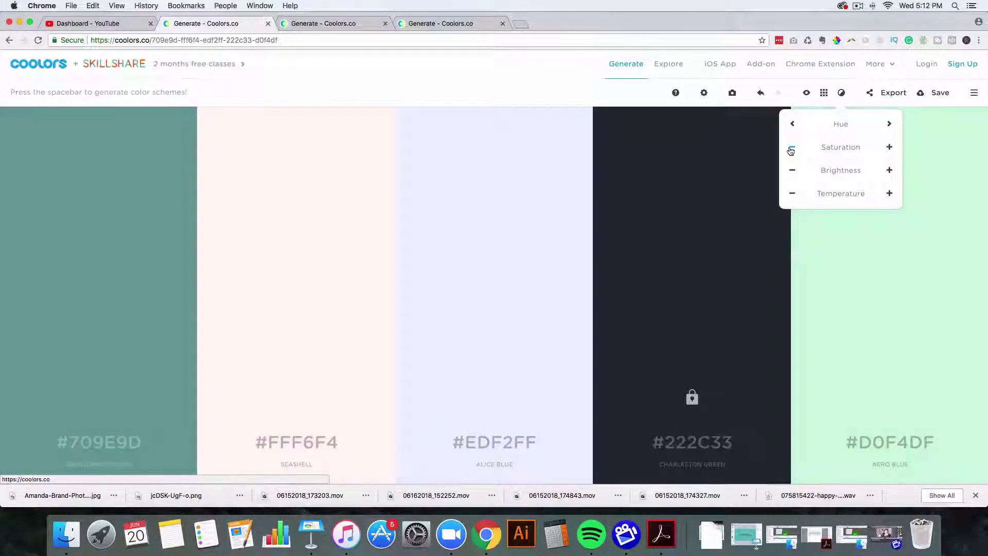
{"action": "left_click", "coordinate": [889, 171]}
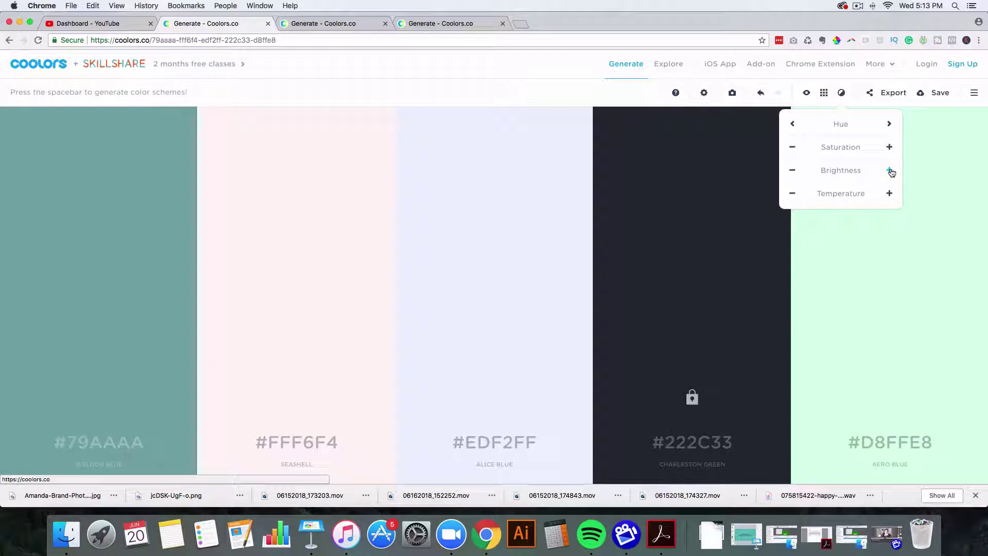
{"action": "left_click", "coordinate": [842, 93]}
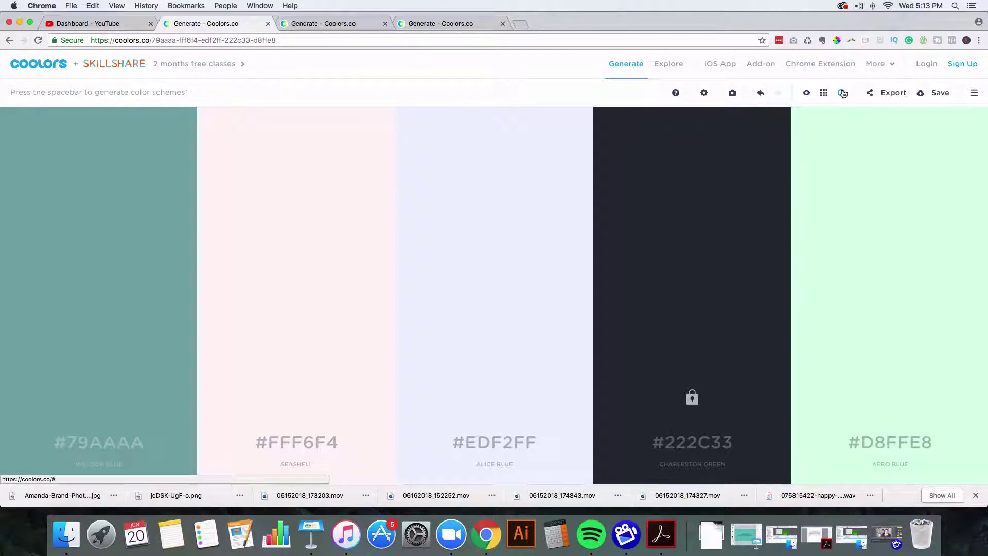
{"action": "left_click", "coordinate": [892, 94]}
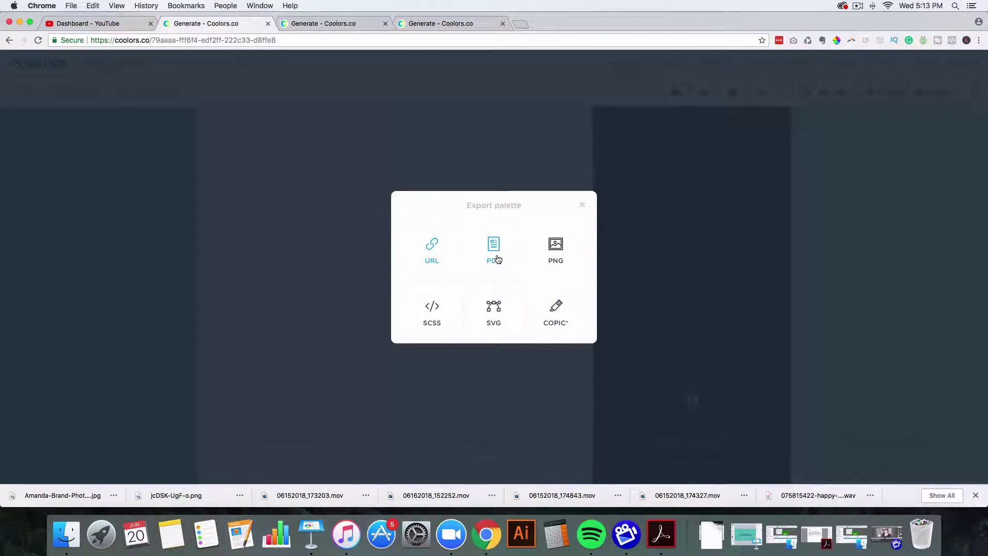
Close the Export palette dialog and dismiss the sign-in prompt from Save, leaving the palette unsaved
{"action": "left_click", "coordinate": [583, 206]}
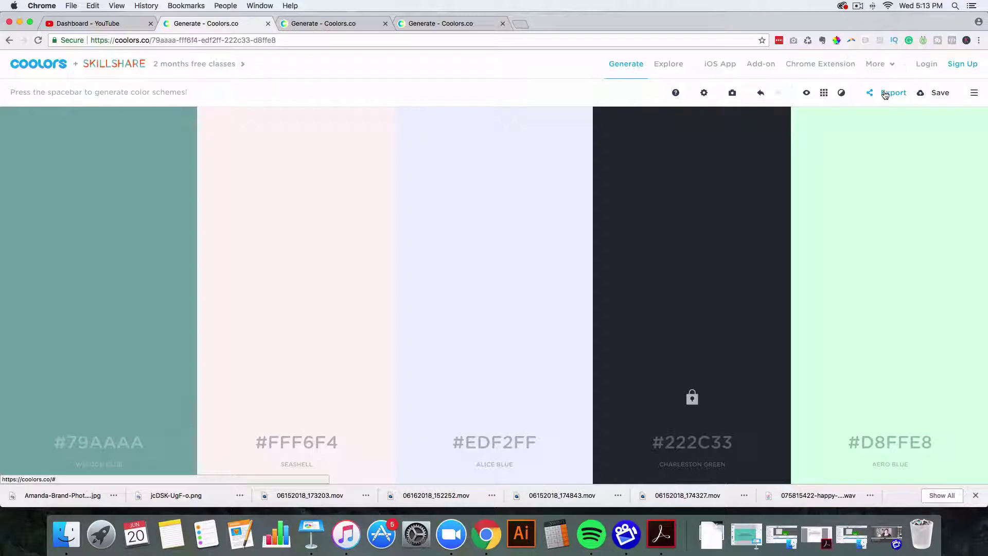
{"action": "left_click", "coordinate": [945, 93]}
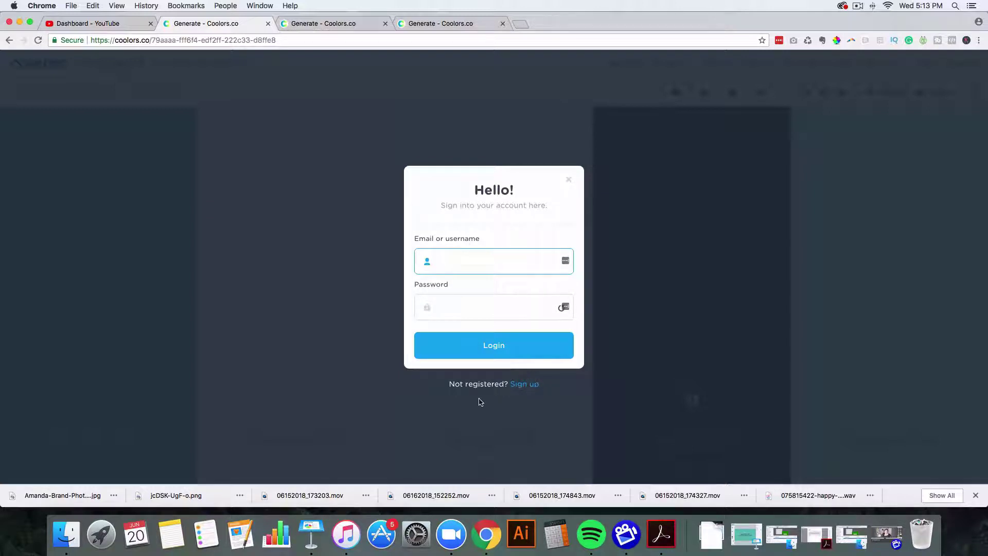
{"action": "left_click", "coordinate": [570, 180]}
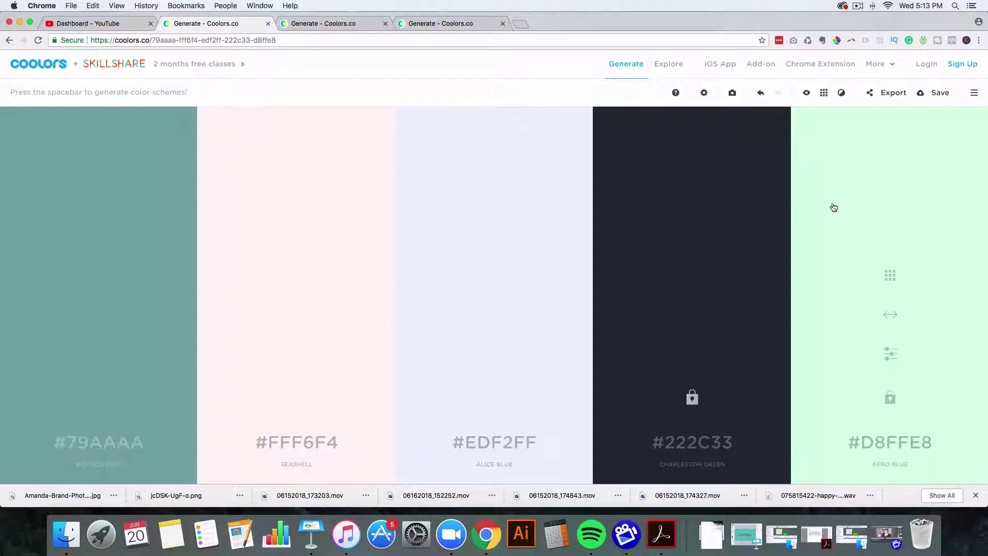
Bring up the third Generate tab with palette 31, #2E3532 through #94849B
{"action": "left_click", "coordinate": [312, 23]}
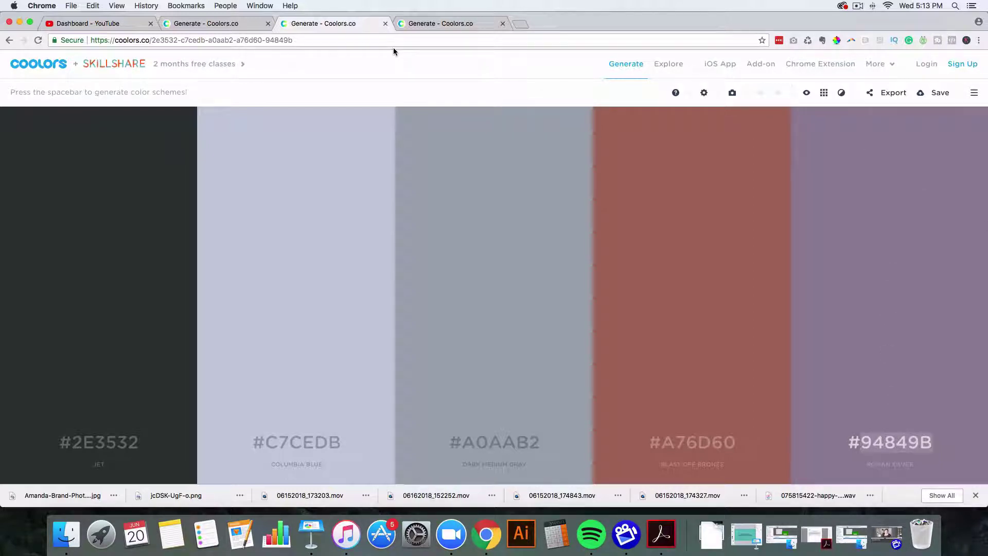
{"action": "left_click", "coordinate": [241, 24]}
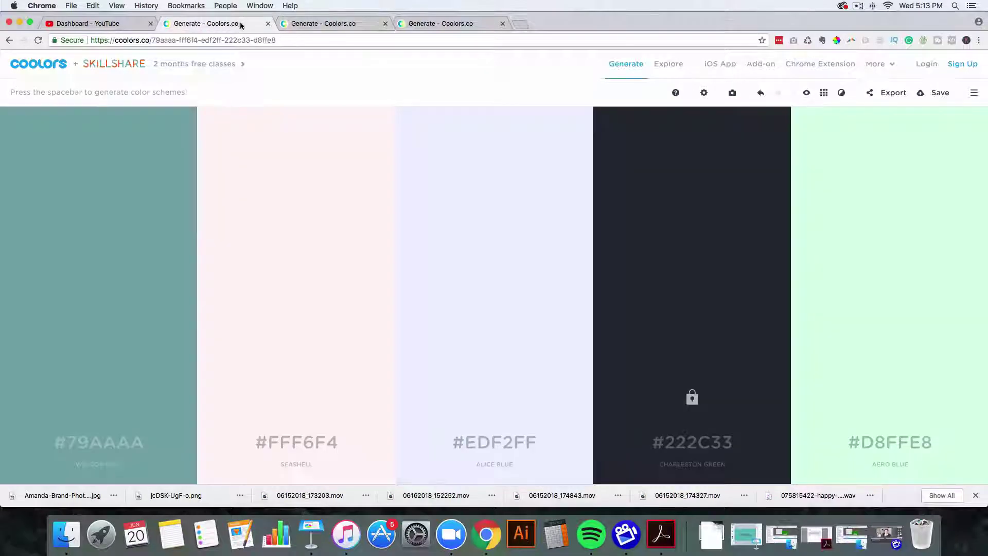
{"action": "left_click", "coordinate": [335, 24]}
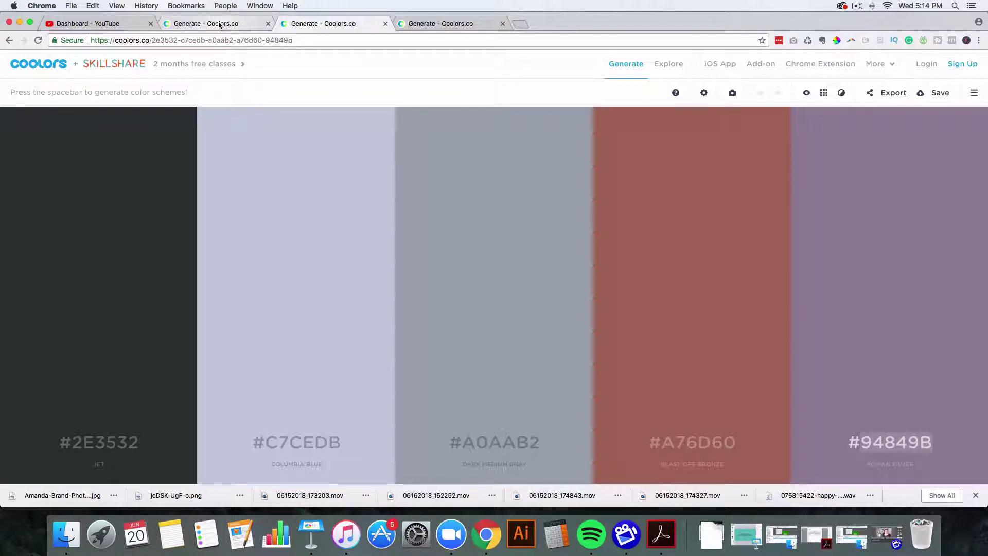
Preview the fourth swatch's shades, then raise its HSB brightness from #A76D60 to #ED9987
{"action": "mouse_move", "coordinate": [333, 167]}
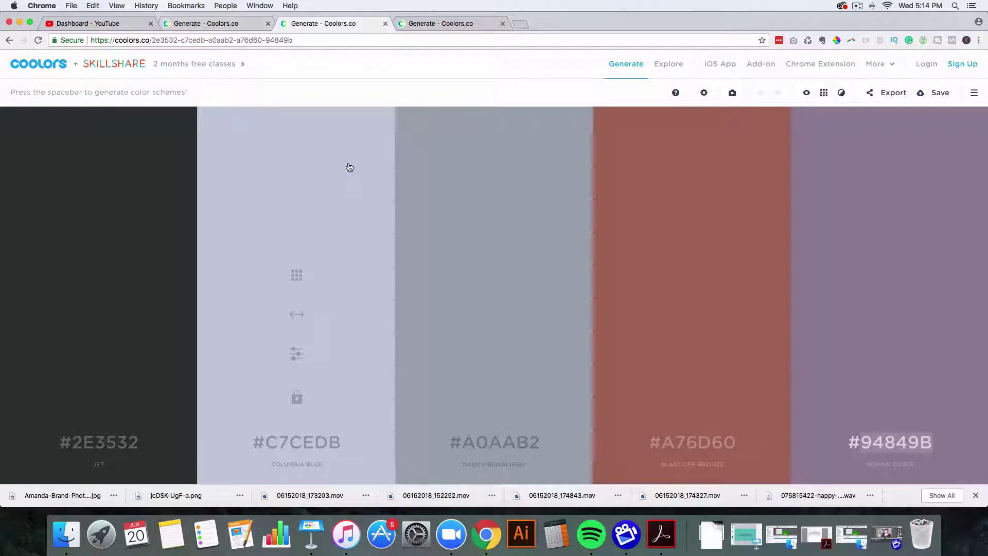
{"action": "mouse_move", "coordinate": [601, 208]}
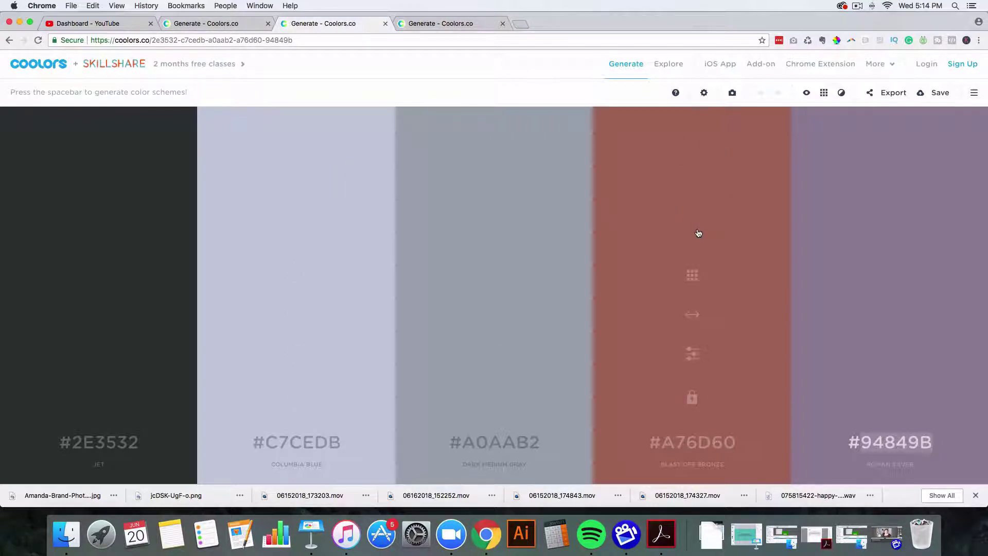
{"action": "left_click", "coordinate": [693, 277]}
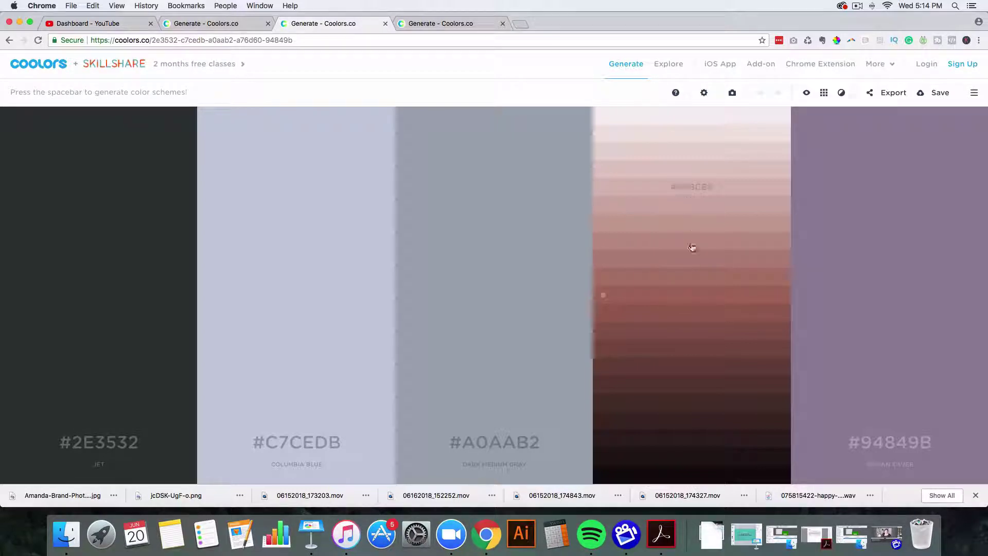
{"action": "left_click", "coordinate": [684, 301]}
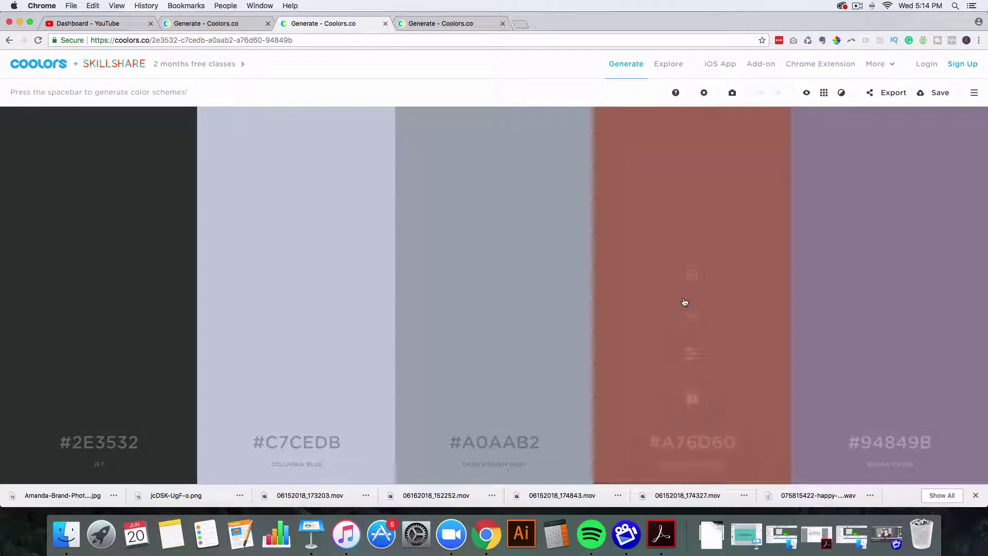
{"action": "left_click", "coordinate": [693, 354]}
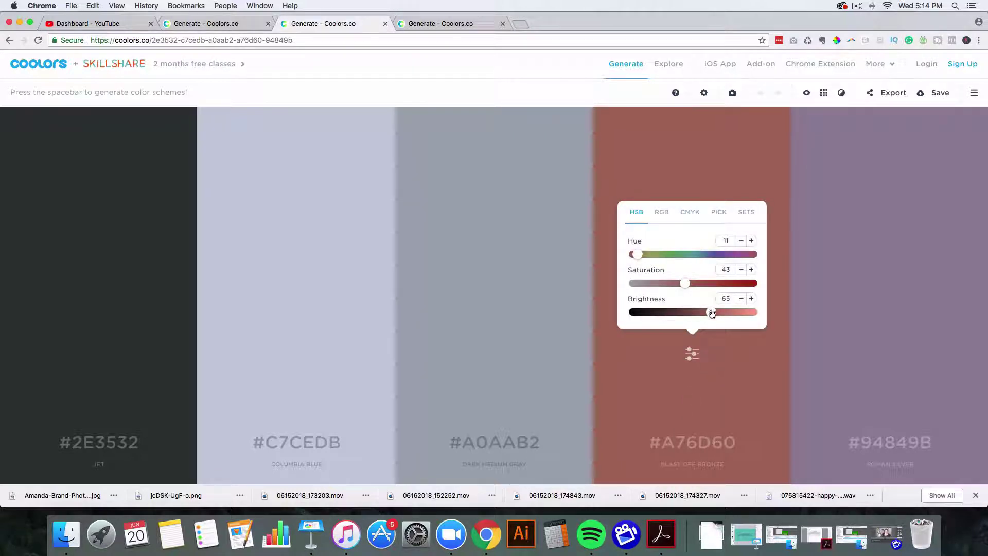
{"action": "left_click_drag", "start_coordinate": [712, 314], "coordinate": [745, 315]}
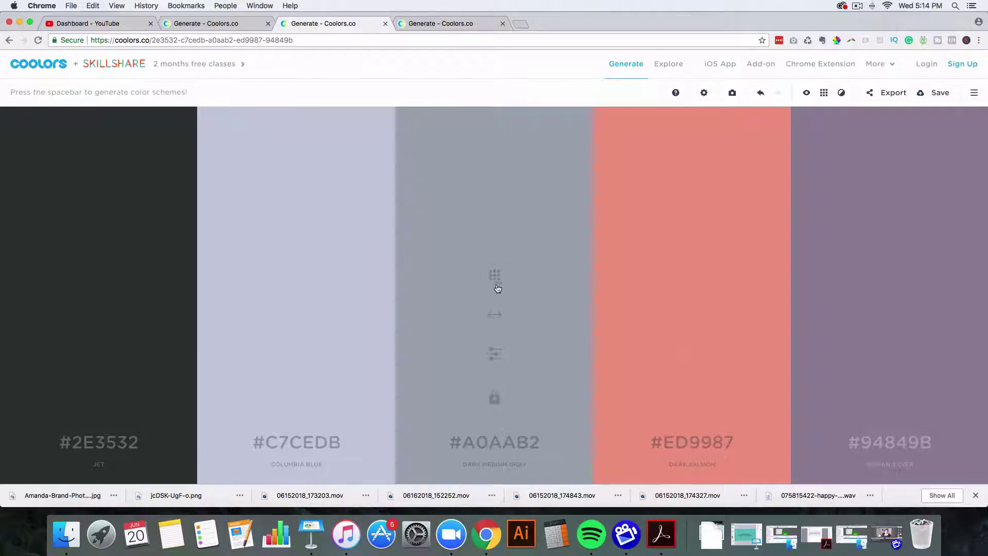
Set the third swatch's HSB saturation to 14 and brightness to 89, giving #C3D4E2
{"action": "left_click", "coordinate": [494, 353]}
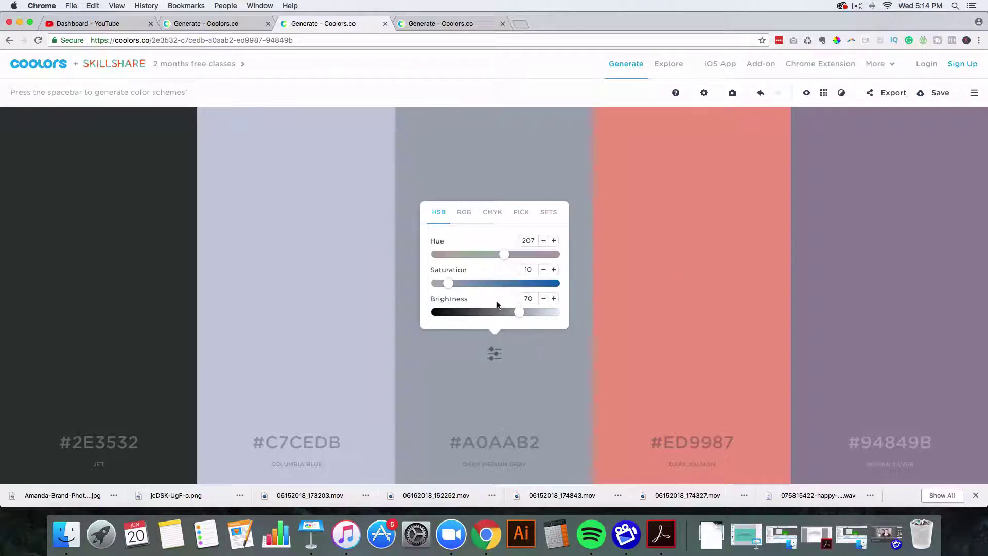
{"action": "left_click_drag", "start_coordinate": [448, 283], "coordinate": [452, 283]}
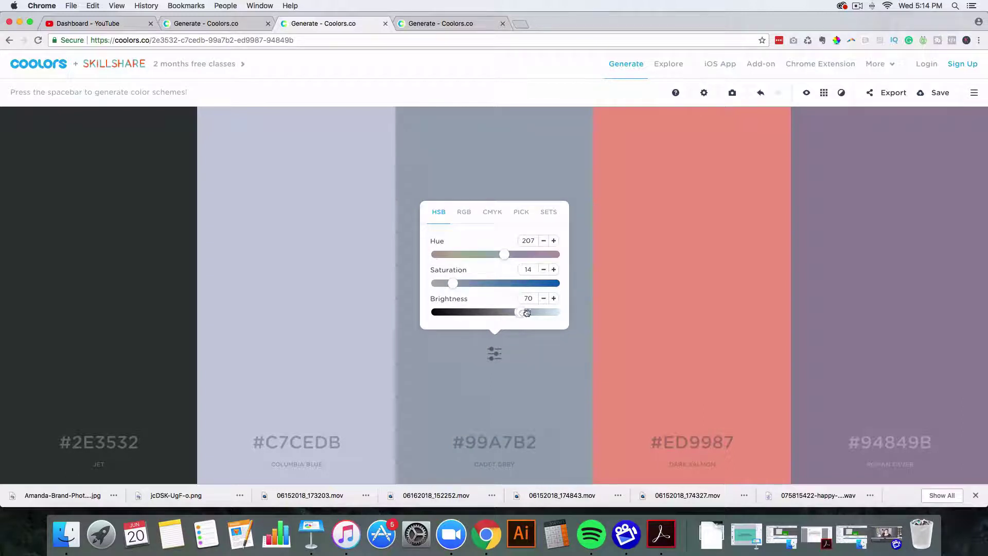
{"action": "left_click_drag", "start_coordinate": [527, 313], "coordinate": [542, 315]}
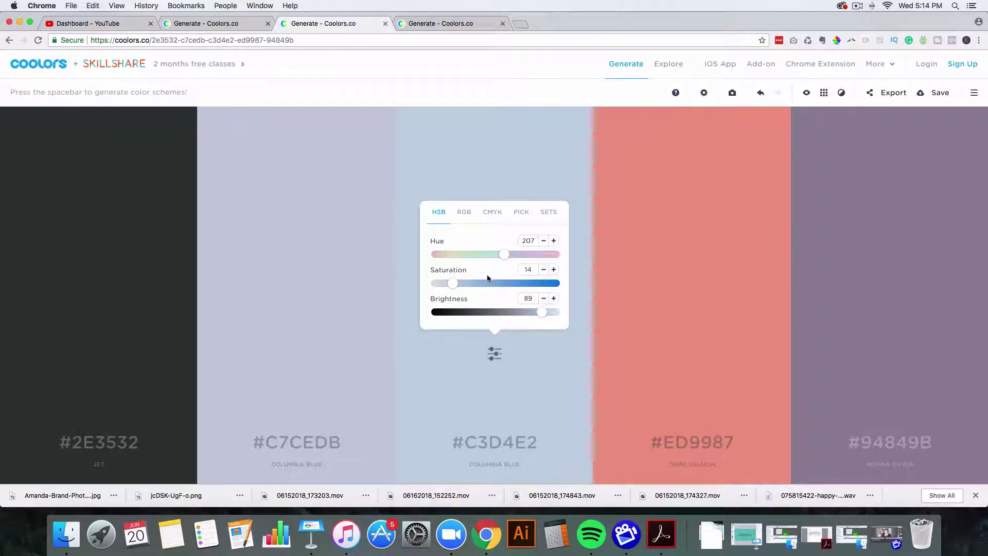
{"action": "left_click", "coordinate": [494, 353]}
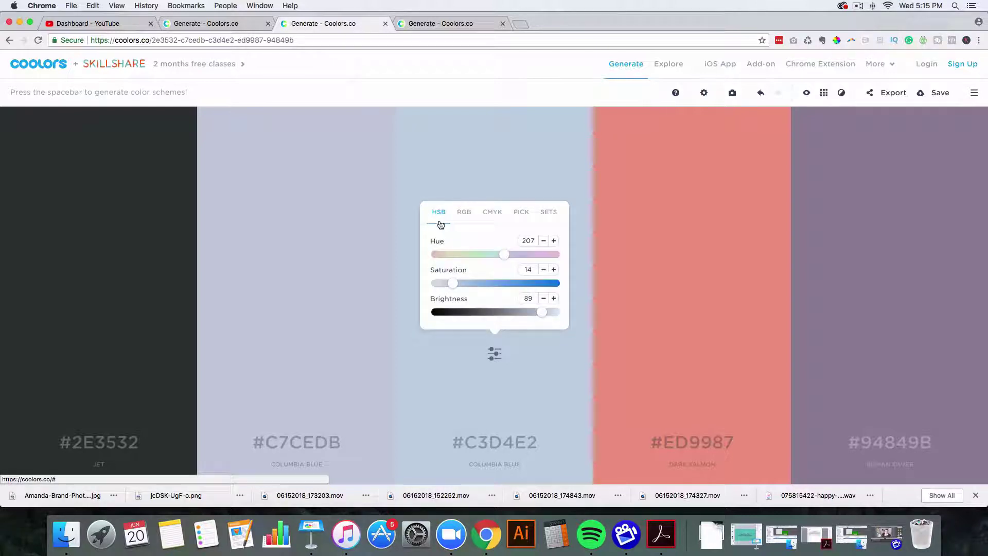